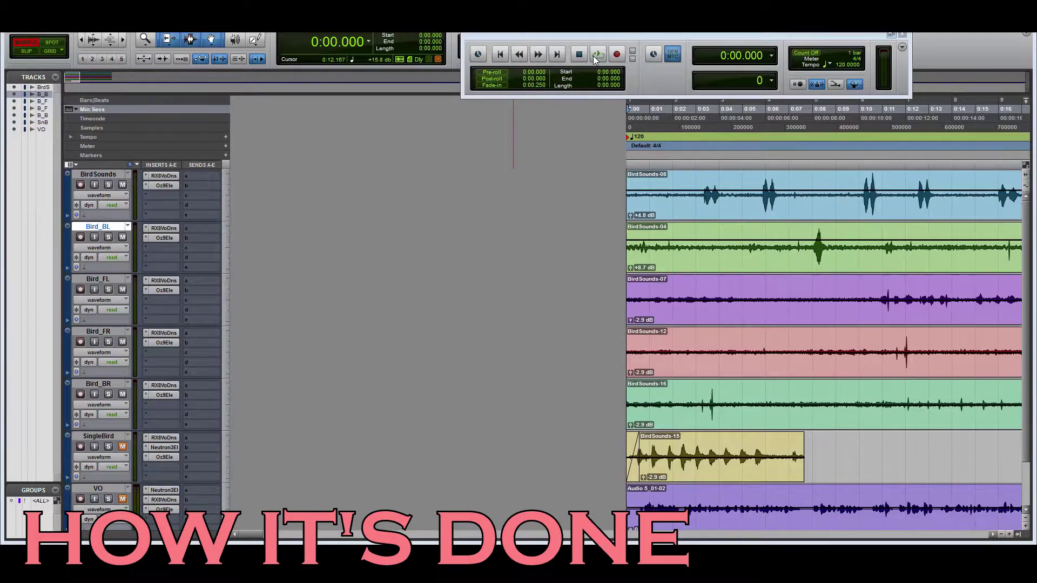
Play back the bird recordings from the start of the session
click(599, 55)
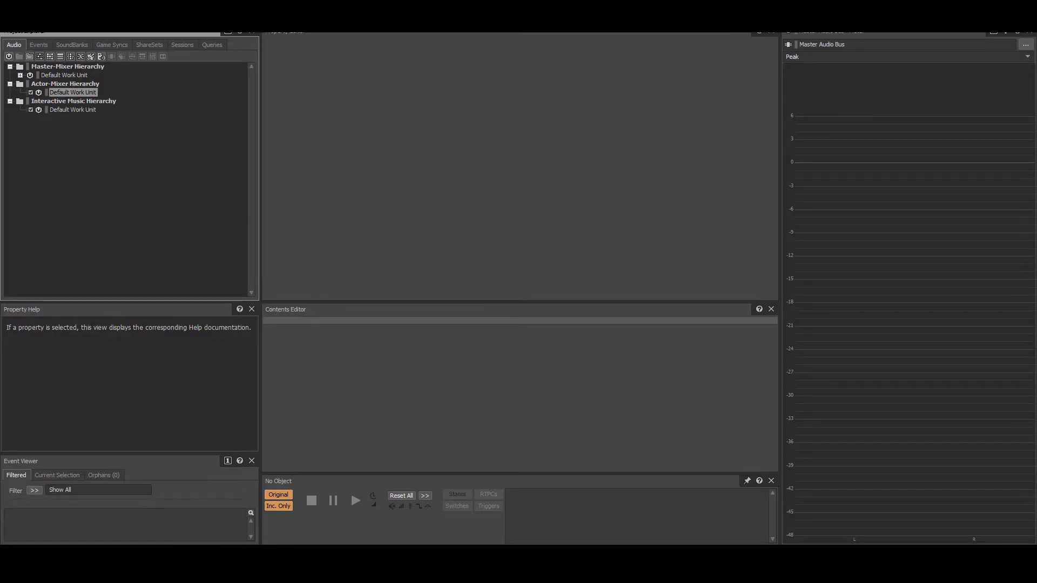
Create a work unit named 1AkAmbient_SimpleMode in the Actor-Mixer Hierarchy
click(52, 94)
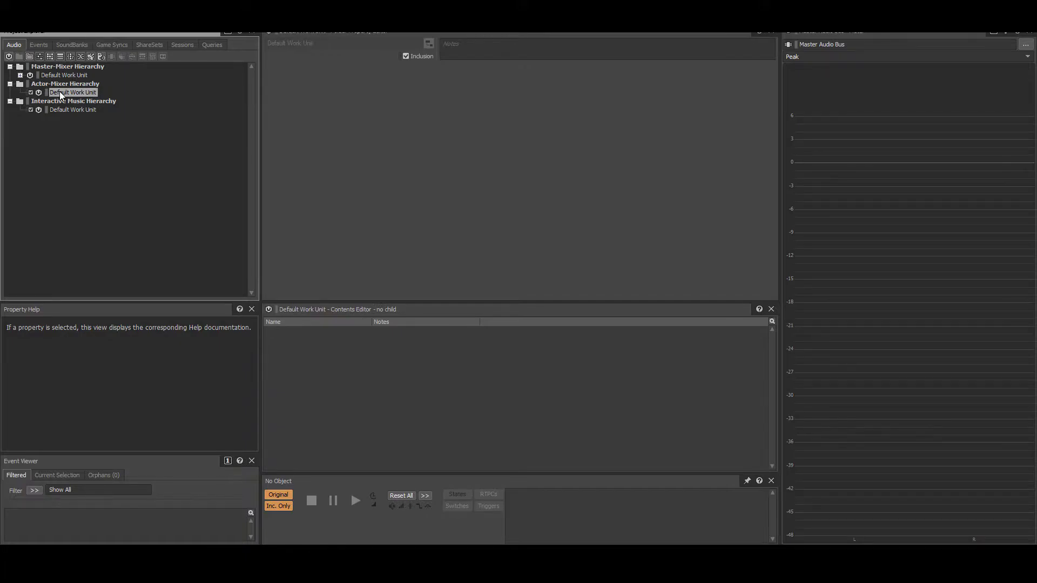
click(58, 85)
click(10, 56)
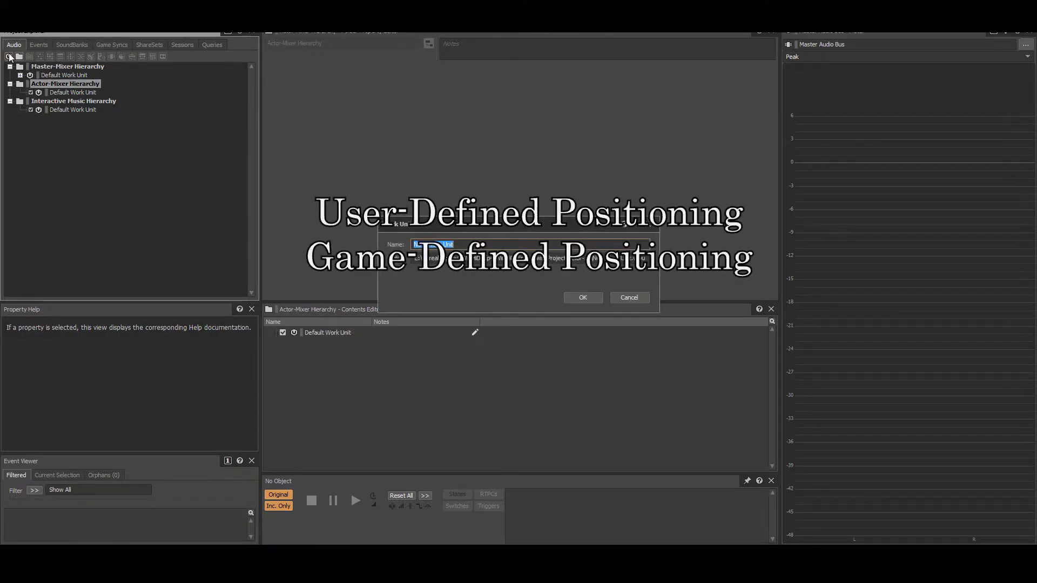
text(1AkAmbient)
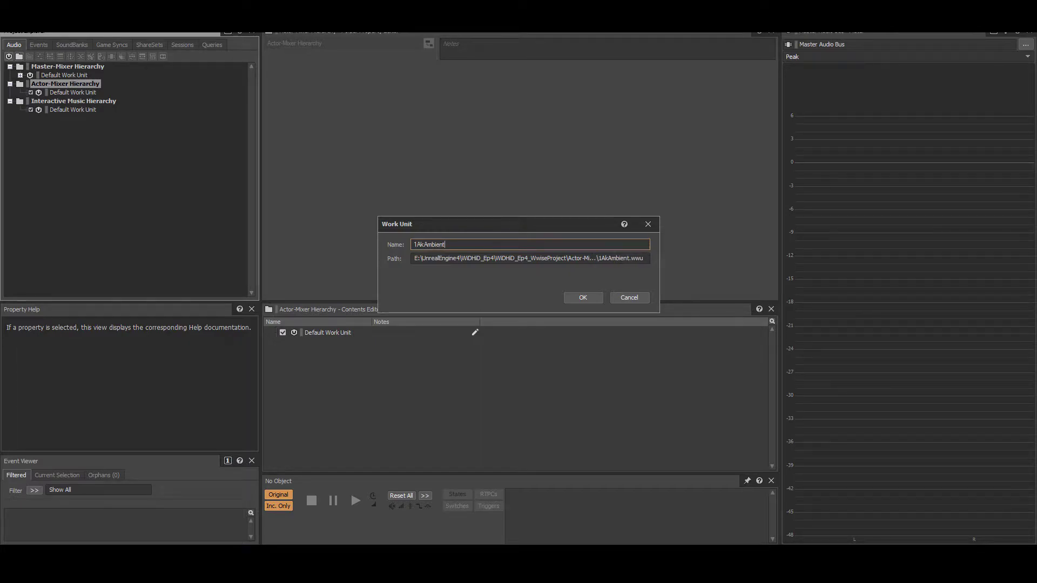
text(_Simple)
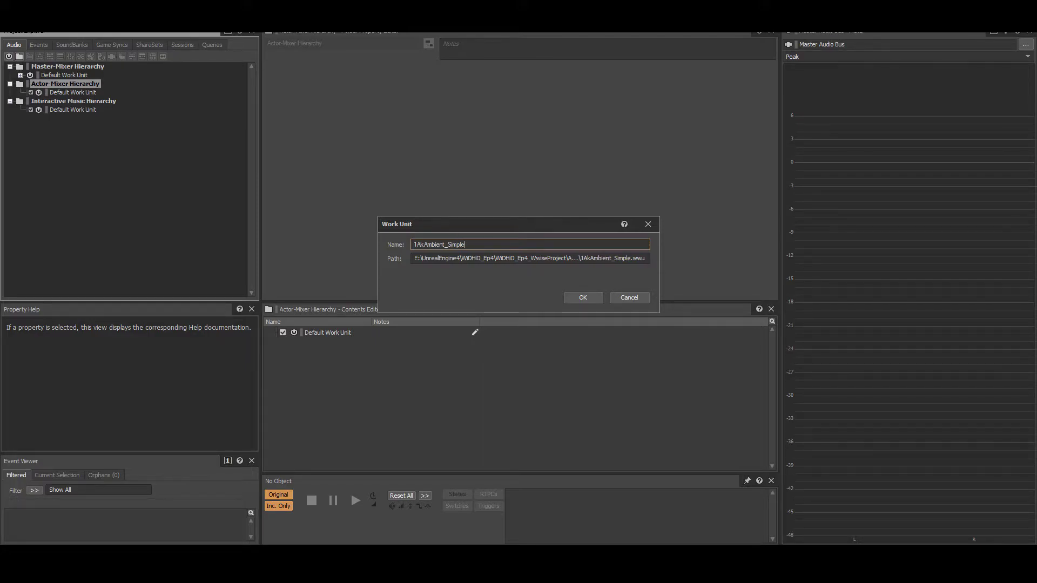
text(Mode)
key(Return)
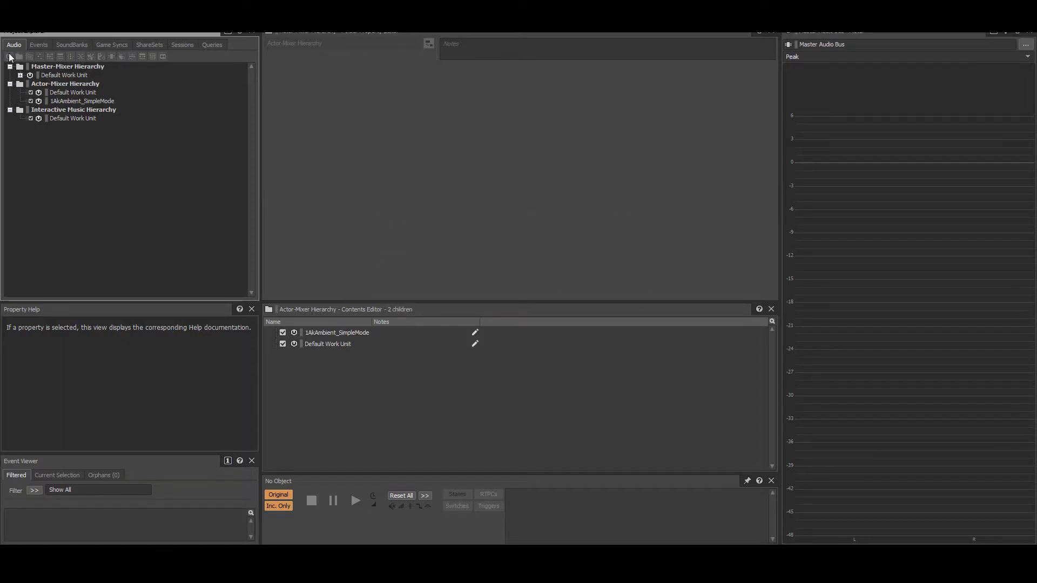
Add a random container named SingleBirdRandomizer inside the 1AkAmbient_SimpleMode work unit
click(76, 101)
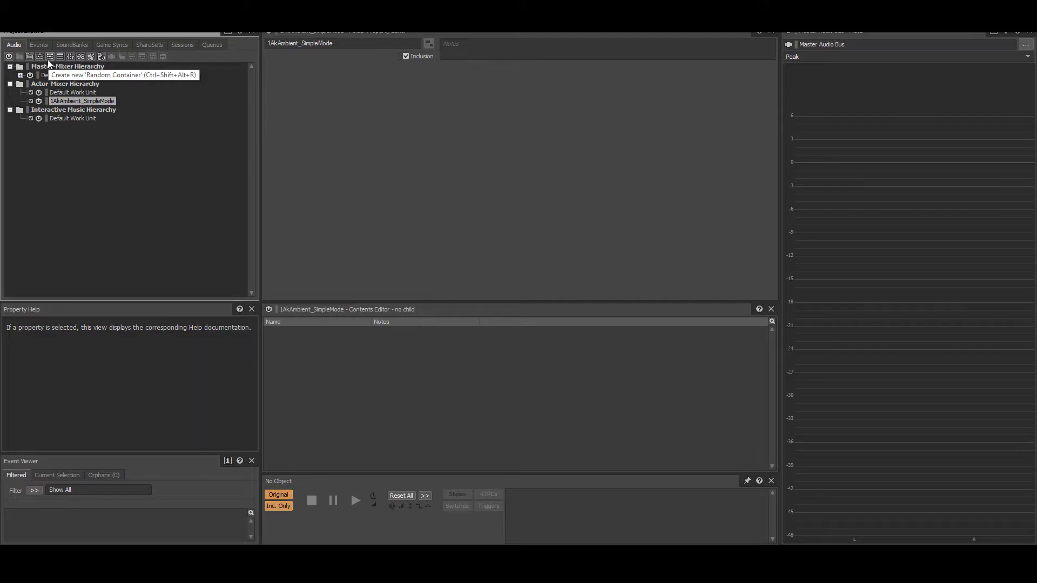
click(49, 57)
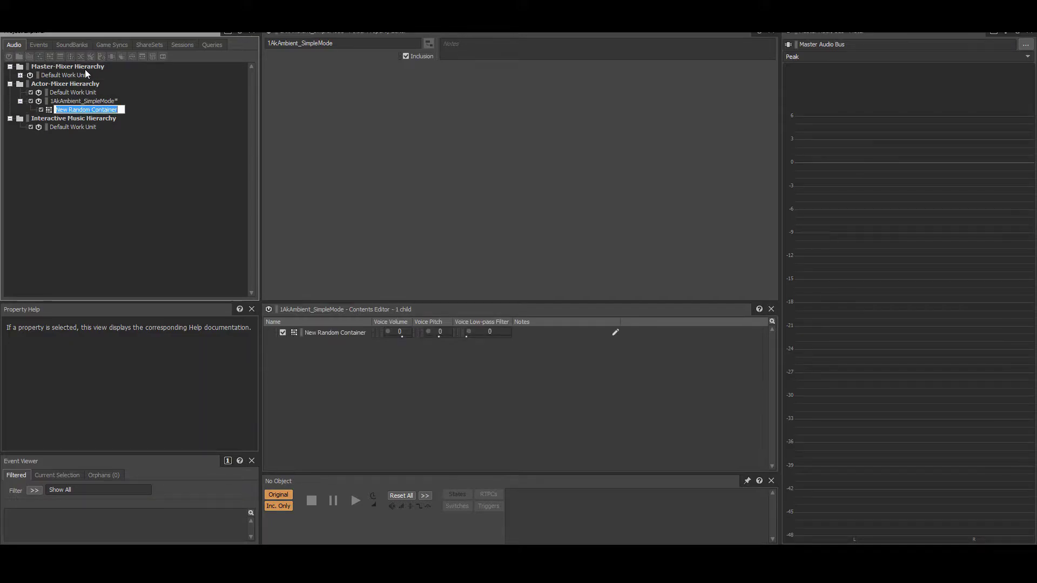
text(WHGA)
key(BackSpace)
key(BackSpace)
key(BackSpace)
key(BackSpace)
text(SingleBirdRandomizer)
key(Return)
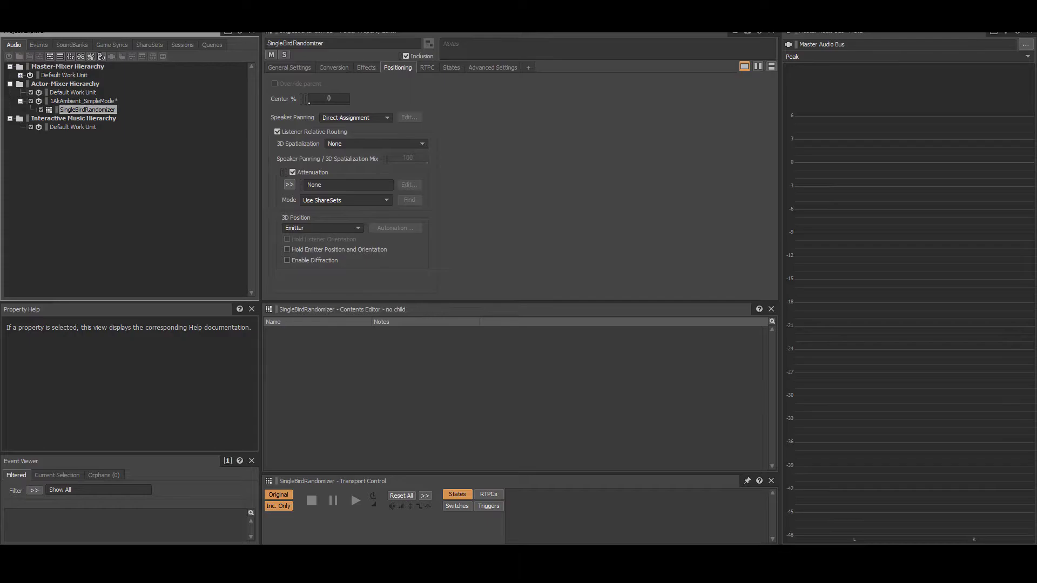
Import the WHGA4 - Single Bird audio file into the SingleBirdRandomizer container
drag(63, 130, 85, 110)
click(660, 389)
click(670, 428)
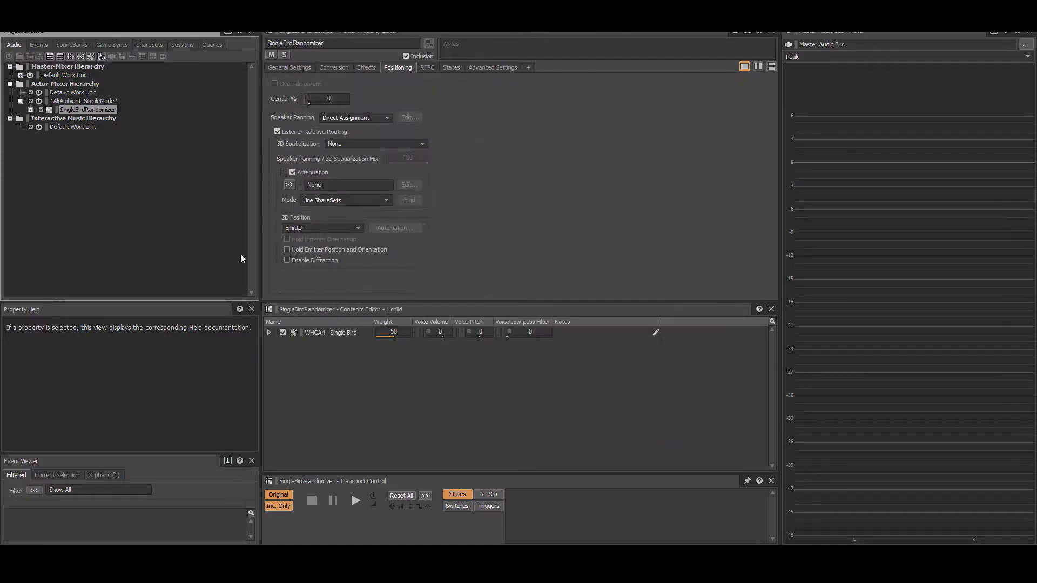
Give the WHGA4 - Single Bird source a fade-out of about 2.06 seconds
click(31, 110)
click(102, 119)
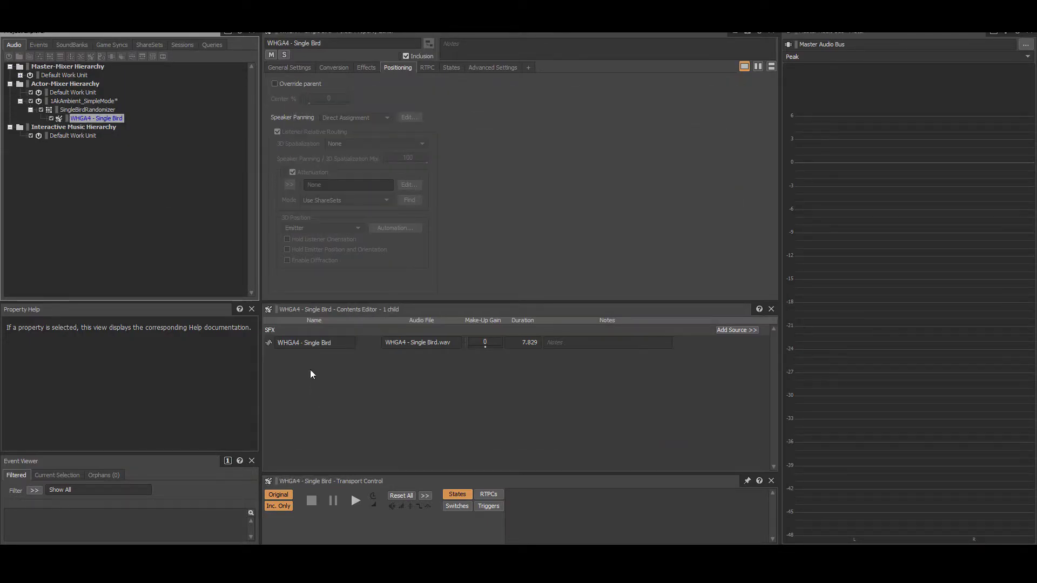
double_click(270, 342)
drag(585, 107, 504, 106)
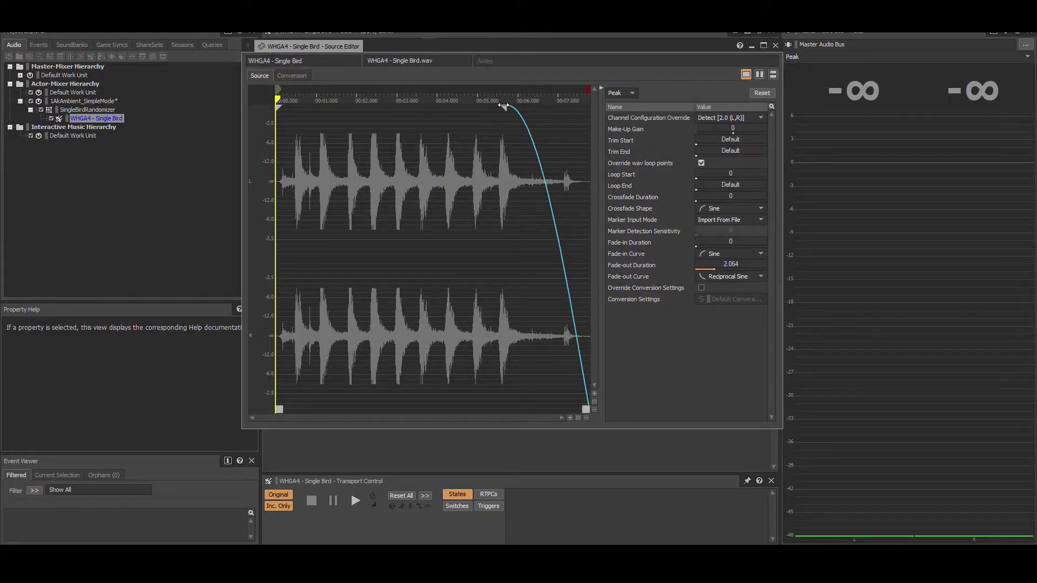
click(776, 46)
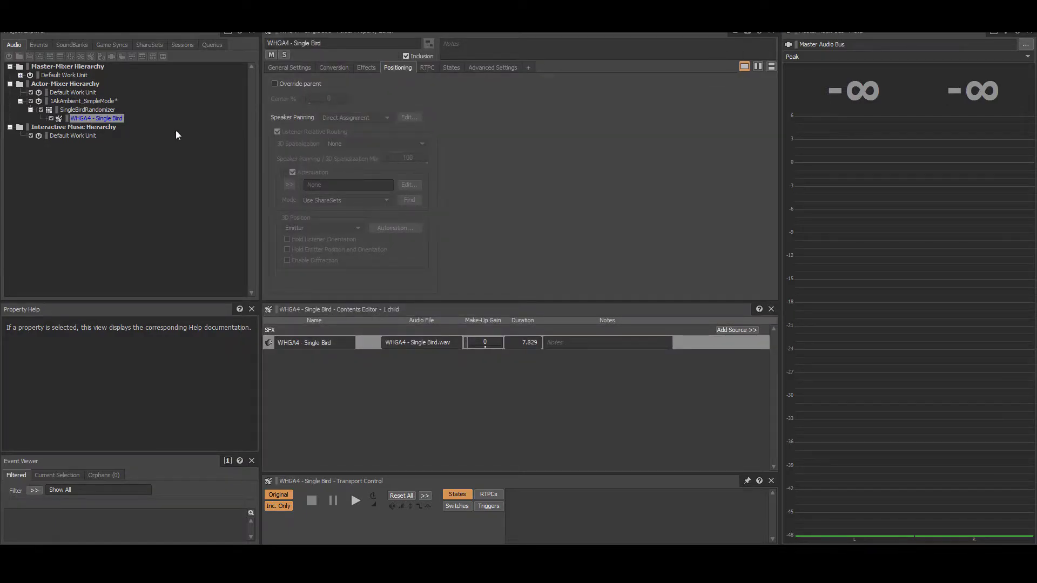
Set SingleBirdRandomizer's voice volume to -12 dB and randomize it with a minimum offset of -2
click(99, 109)
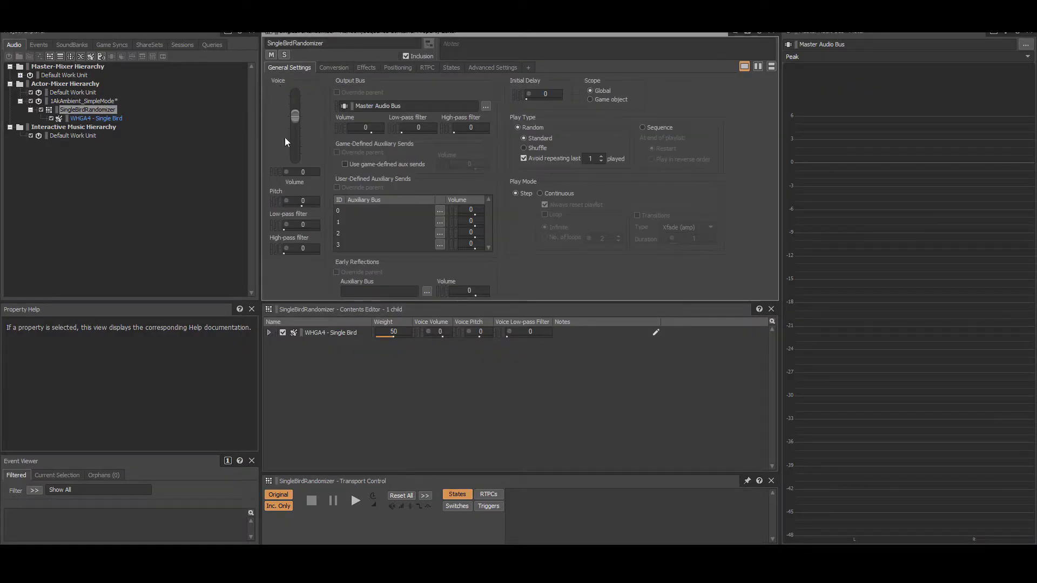
click(310, 172)
text(-12)
key(Return)
click(287, 172)
click(351, 220)
text(-2)
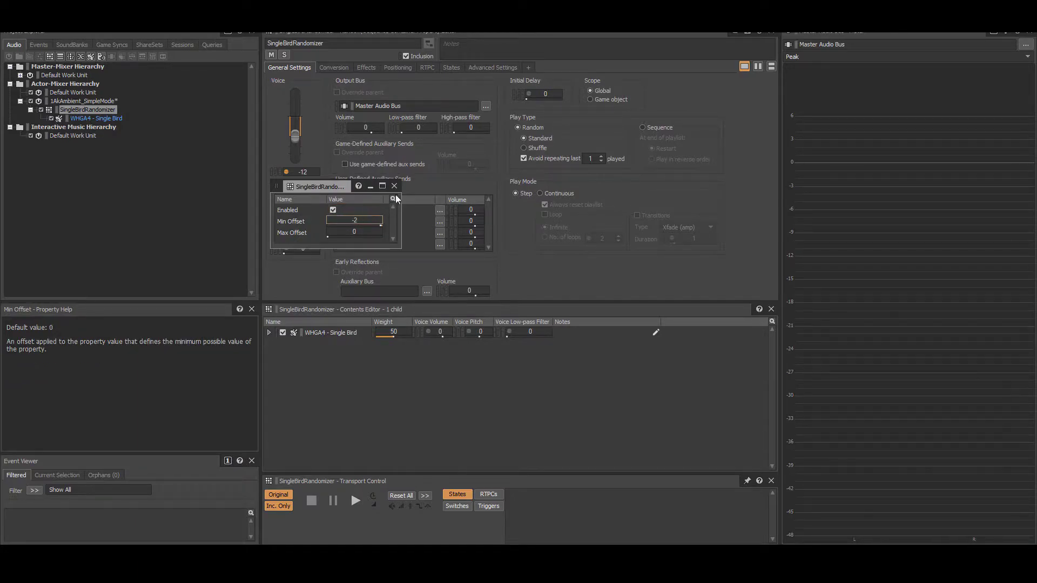
click(394, 186)
Randomize SingleBirdRandomizer's pitch with a minimum offset of -100 and a maximum offset of 100
click(286, 201)
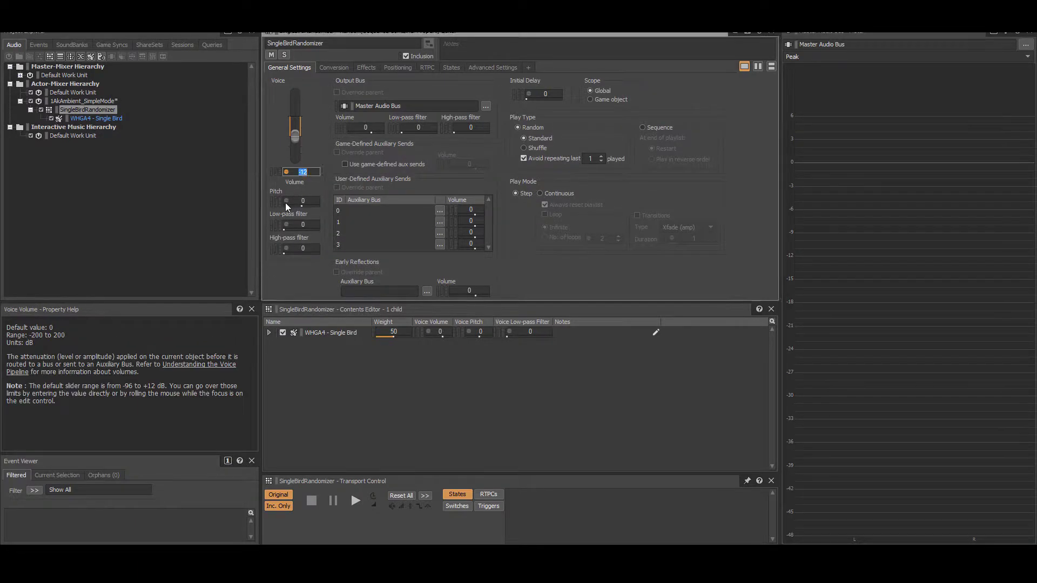
click(357, 251)
text(-100)
key(Tab)
text(1)
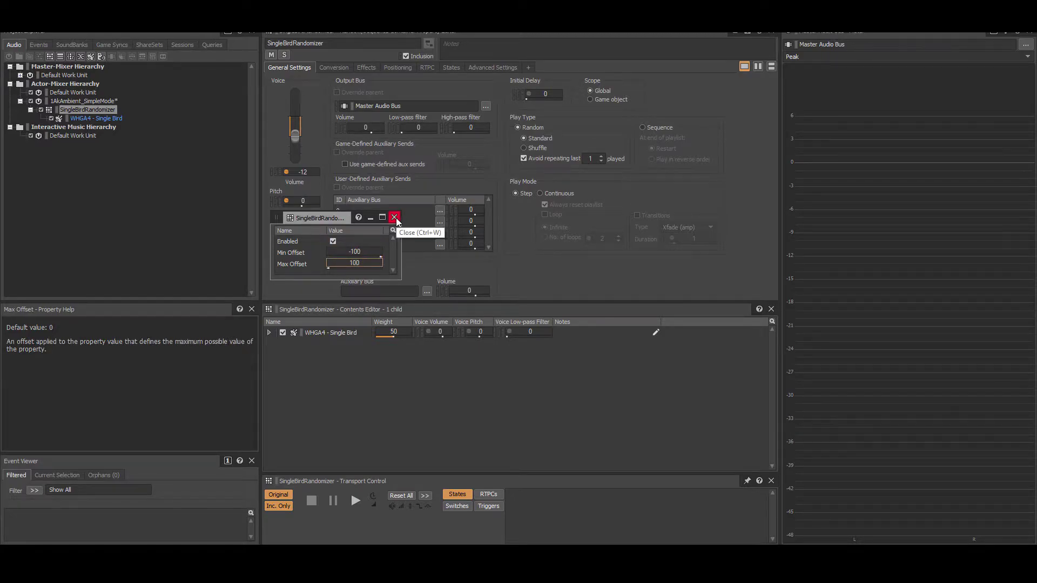
click(394, 218)
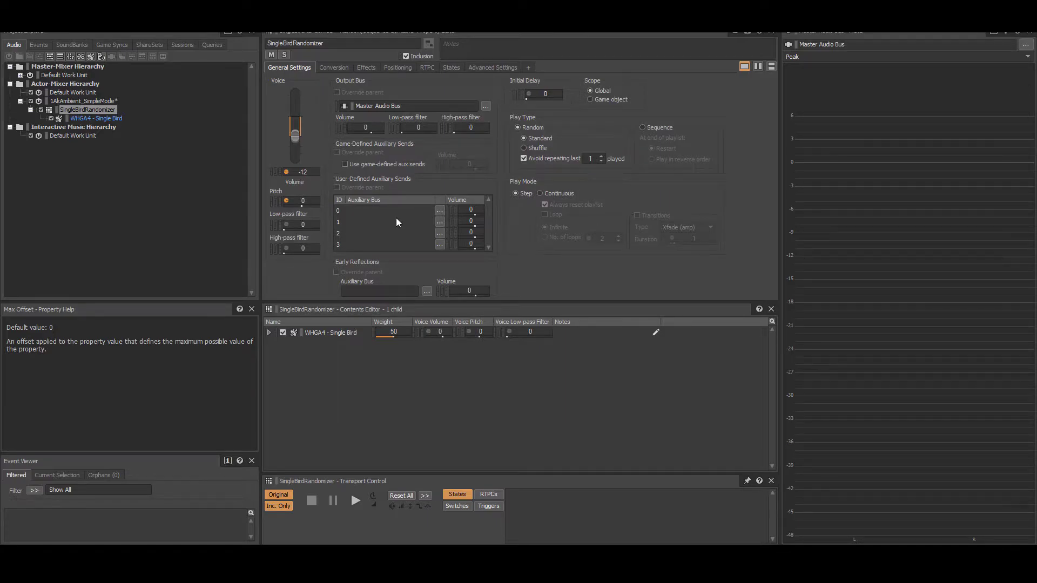
Make the container play continuously in an infinite loop, with Delay transitions of duration 6
click(542, 193)
click(544, 214)
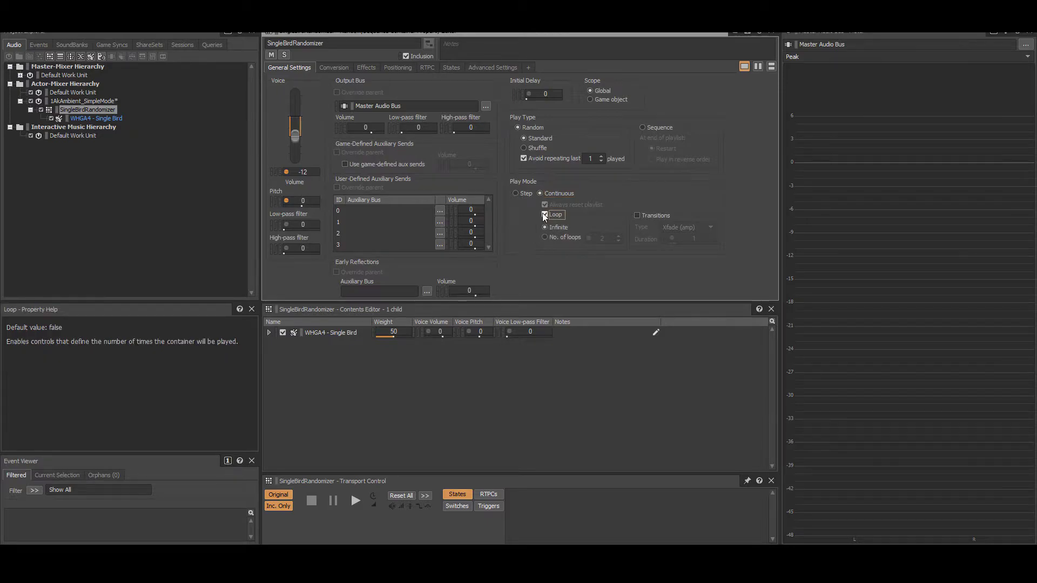
click(636, 215)
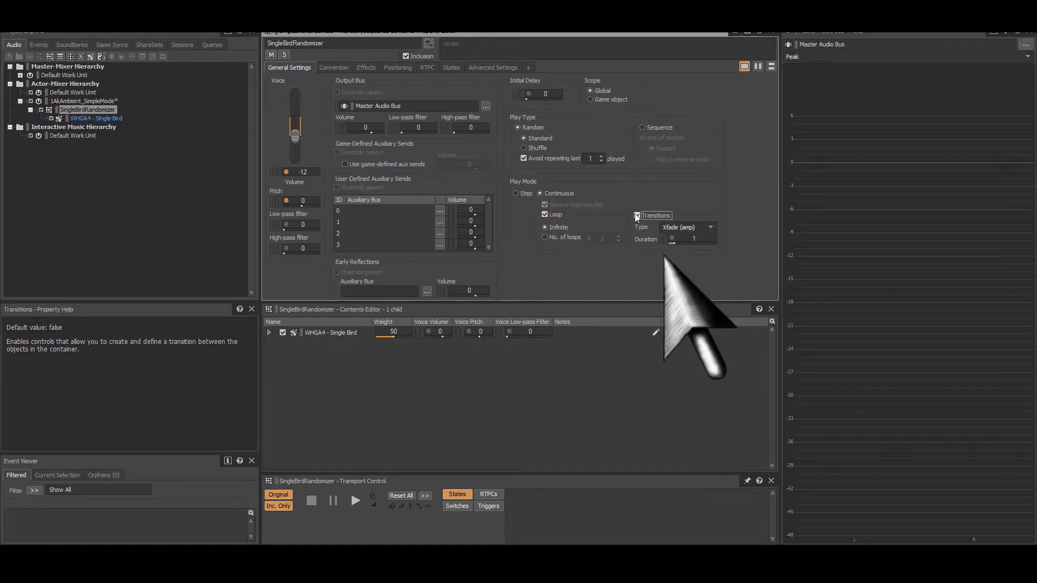
click(682, 228)
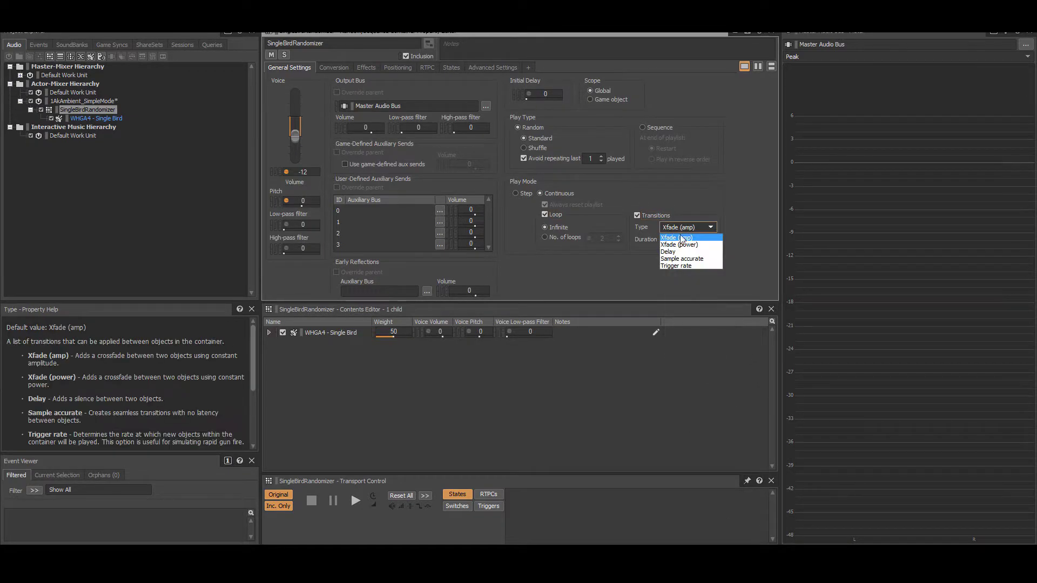
click(682, 246)
click(710, 239)
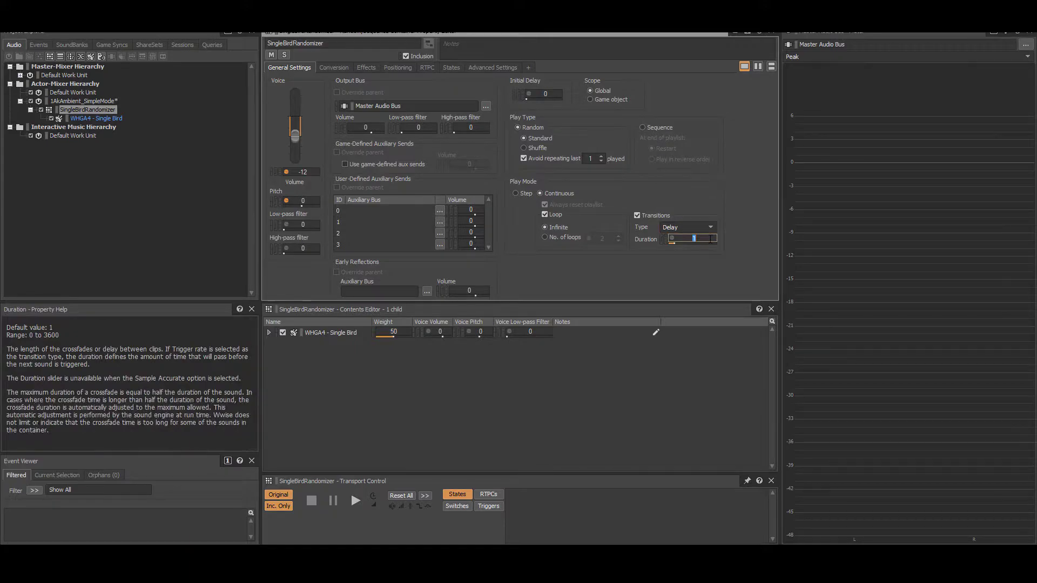
key(Return)
Randomize the transition delay's duration with a minimum offset of -3 and a maximum offset of 5
click(671, 238)
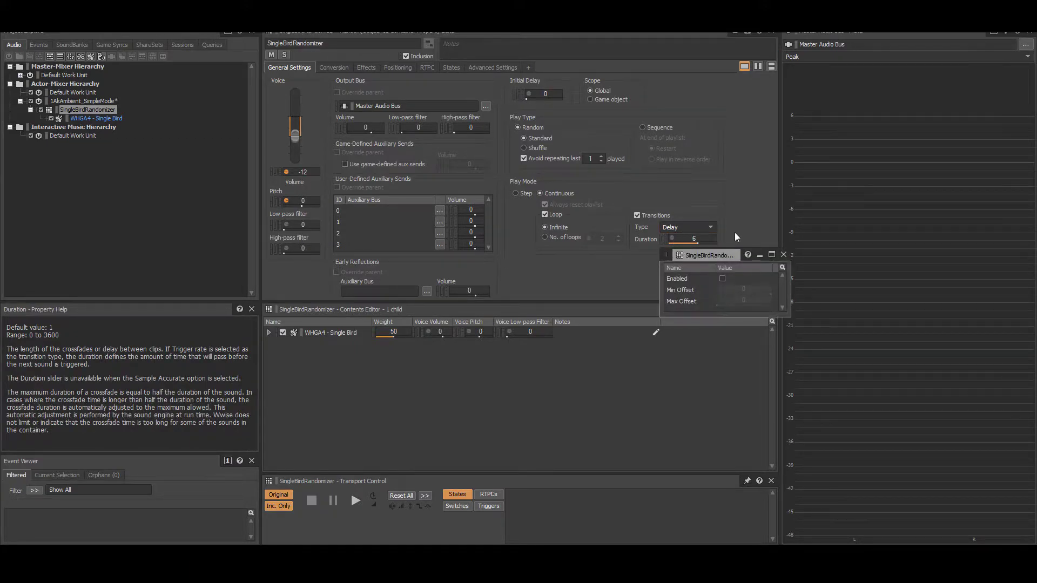
click(724, 279)
click(741, 292)
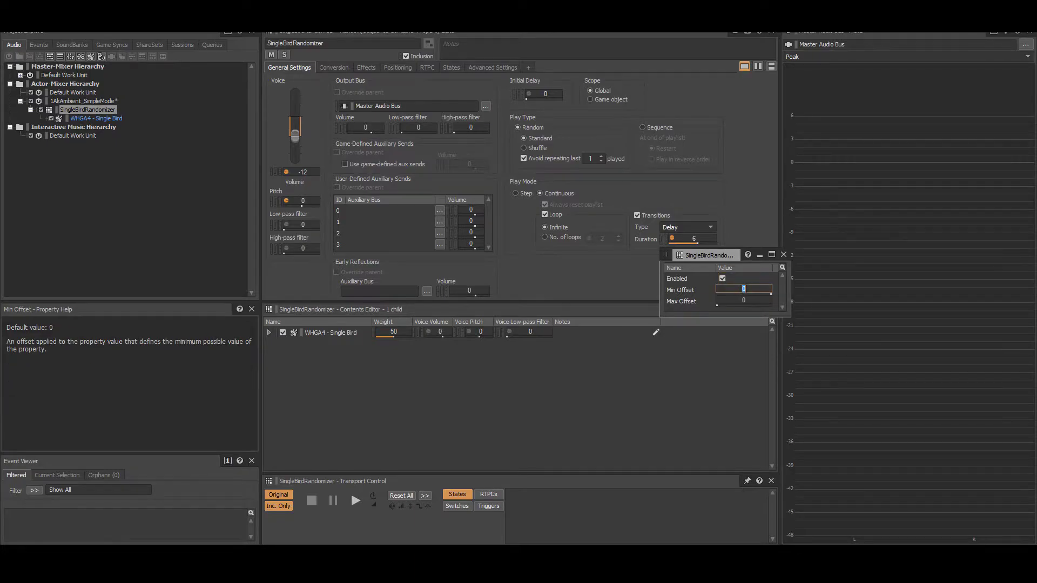
key(Tab)
text(5)
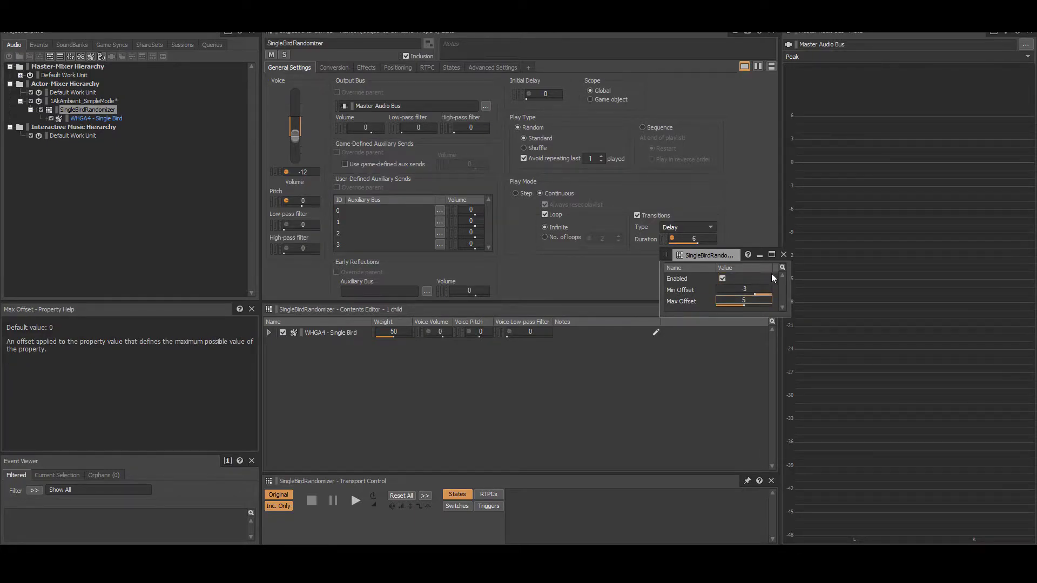
click(783, 254)
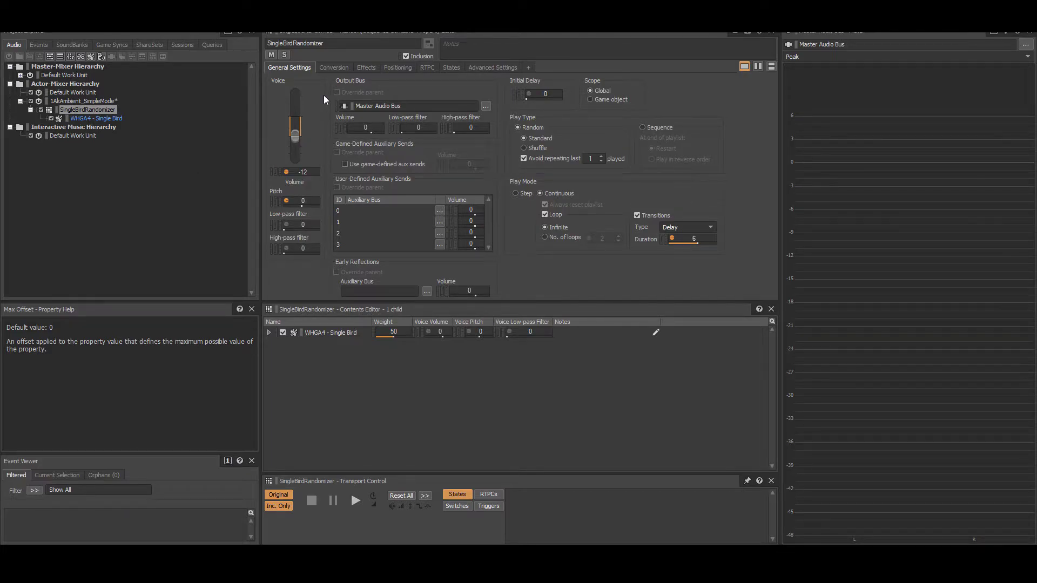
Set SingleBirdRandomizer's 3D spatialization to Position + Orientation
click(410, 69)
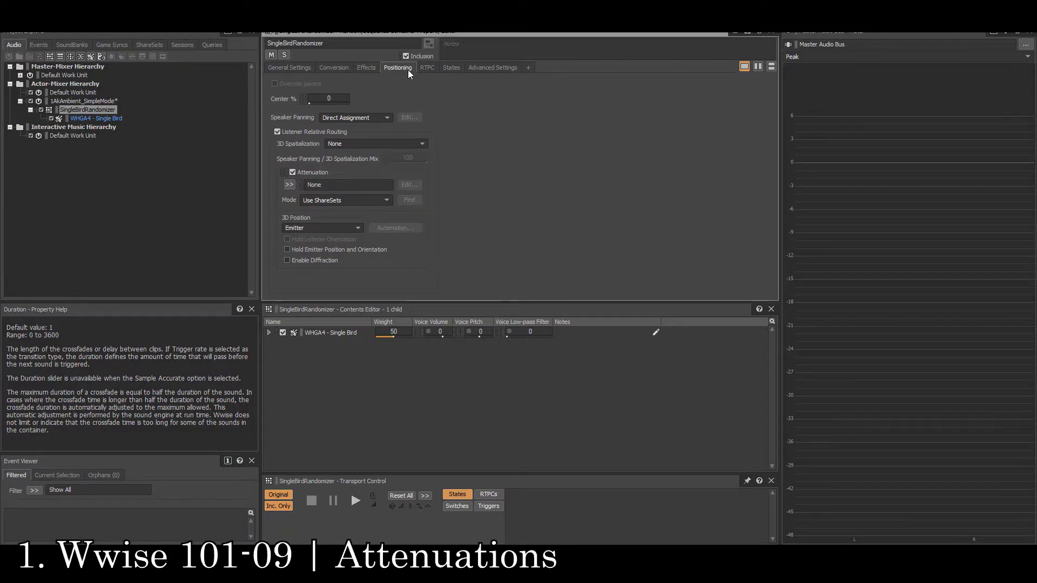
click(385, 144)
click(361, 166)
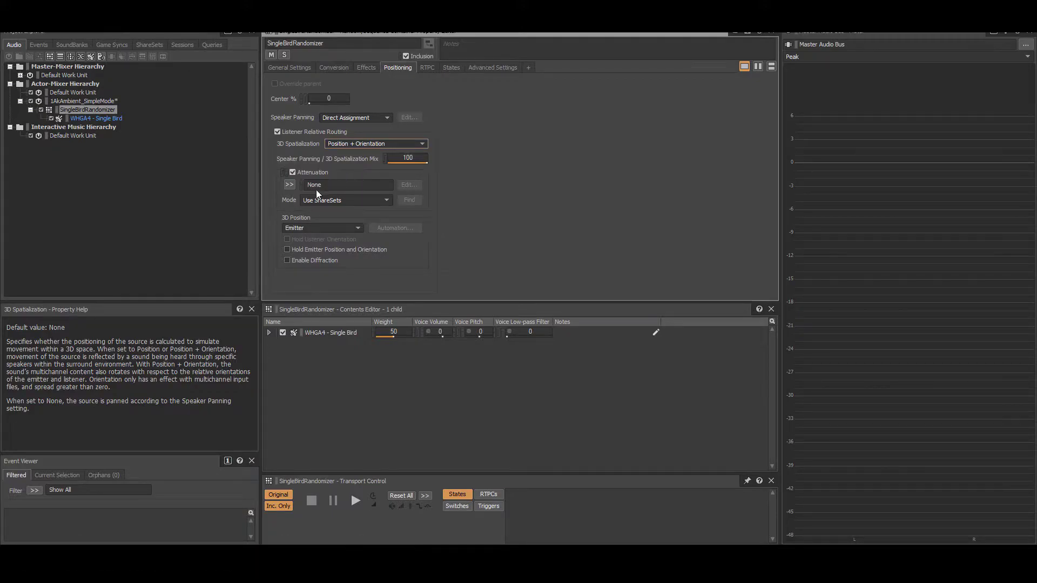
Create and assign a new attenuation ShareSet named Ambience to SingleBirdRandomizer
click(292, 184)
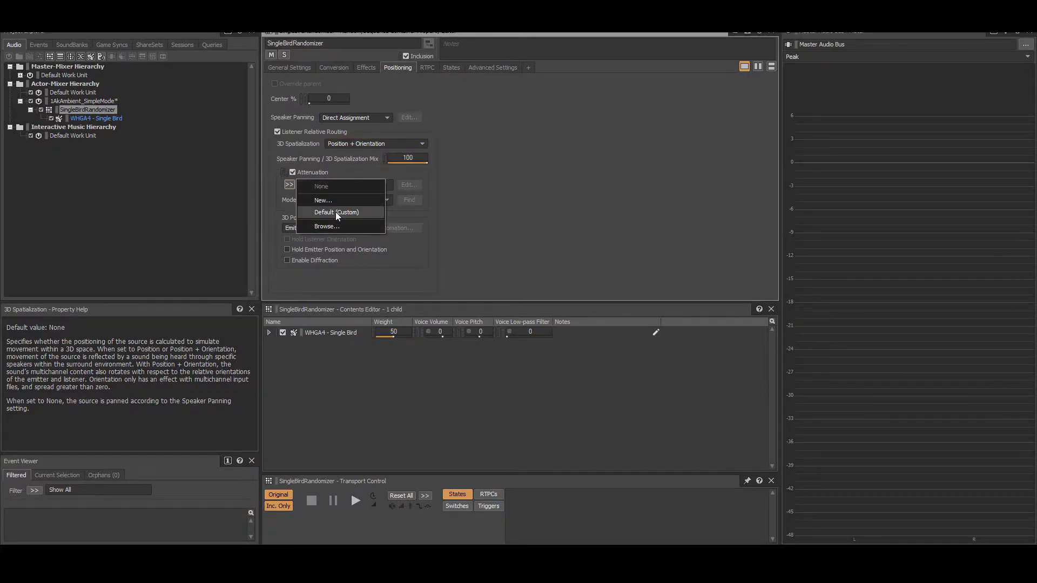
click(332, 199)
text(Ambience)
key(Return)
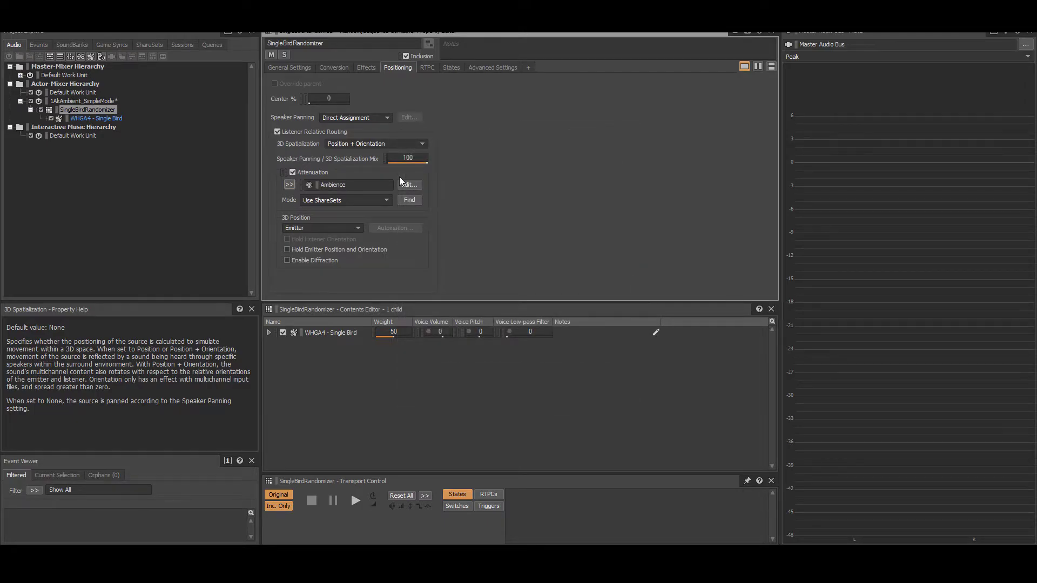
Open the Ambience attenuation for editing and set its max distance to 35
click(400, 183)
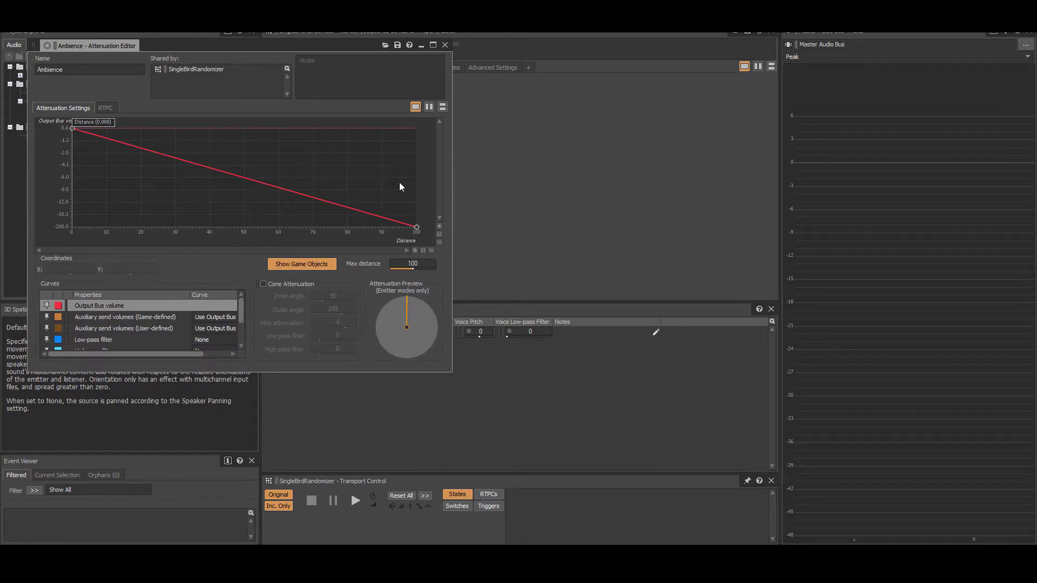
click(413, 264)
text(3)
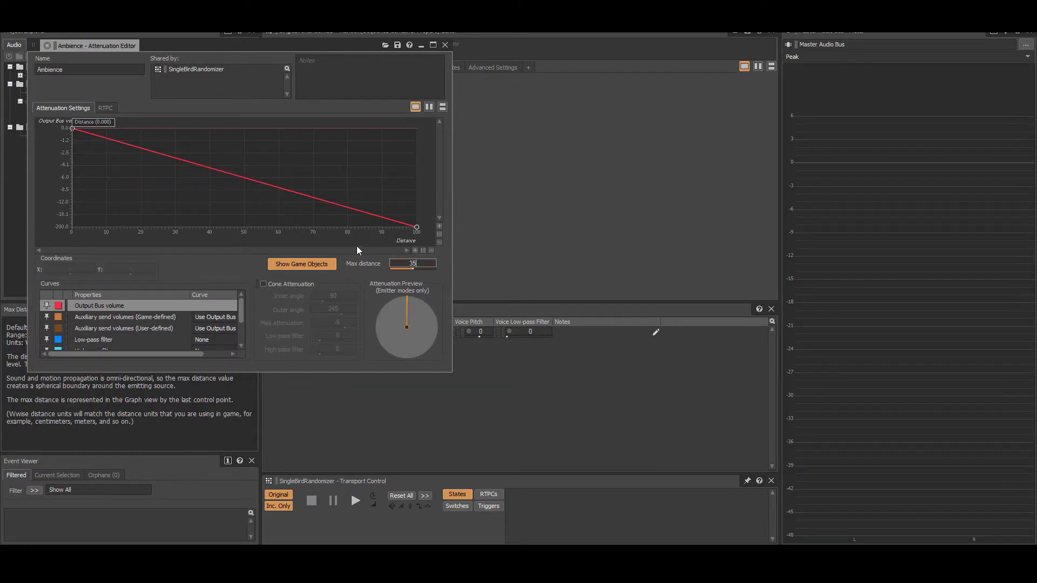
text(5)
key(Return)
Add a point to the output bus volume curve at distance about 20 and -2.4 dB, and curve the segment beyond it
double_click(199, 164)
drag(199, 163, 269, 152)
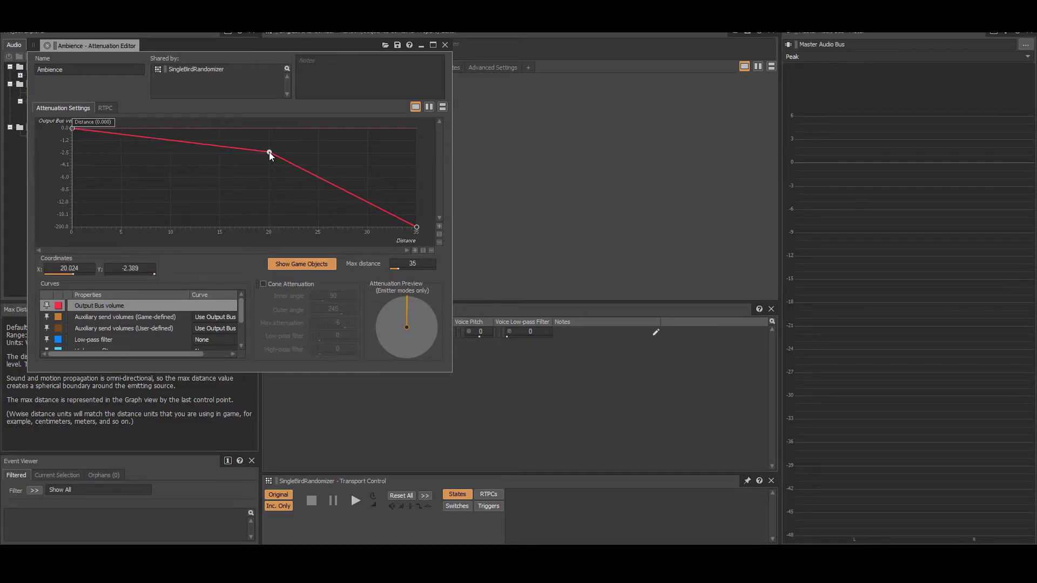
right_click(339, 186)
click(367, 315)
Enable a custom low-pass filter curve and add a point at distance about 20 with value 6
click(201, 340)
click(204, 355)
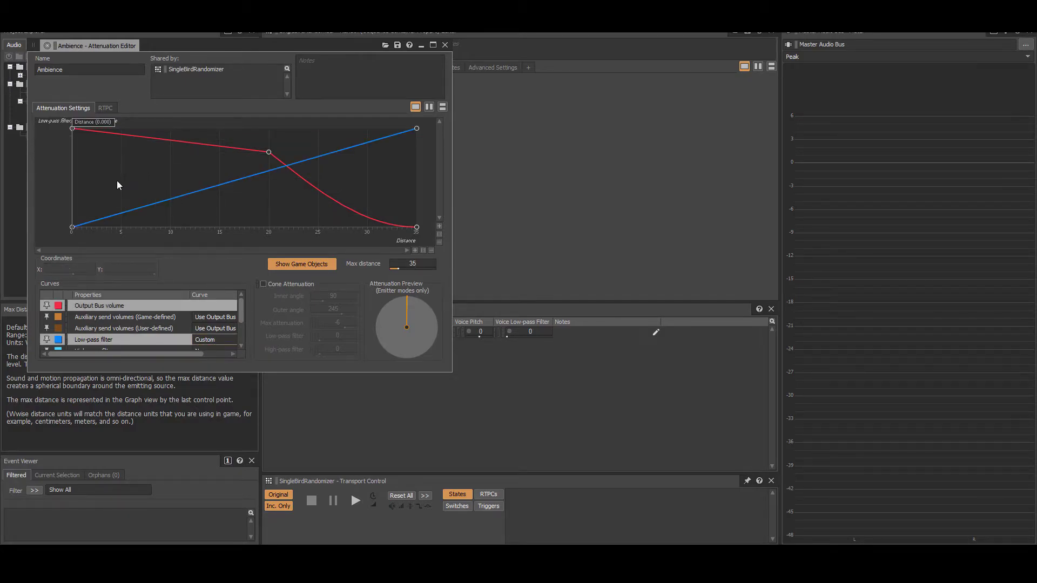
double_click(266, 171)
drag(268, 171, 268, 222)
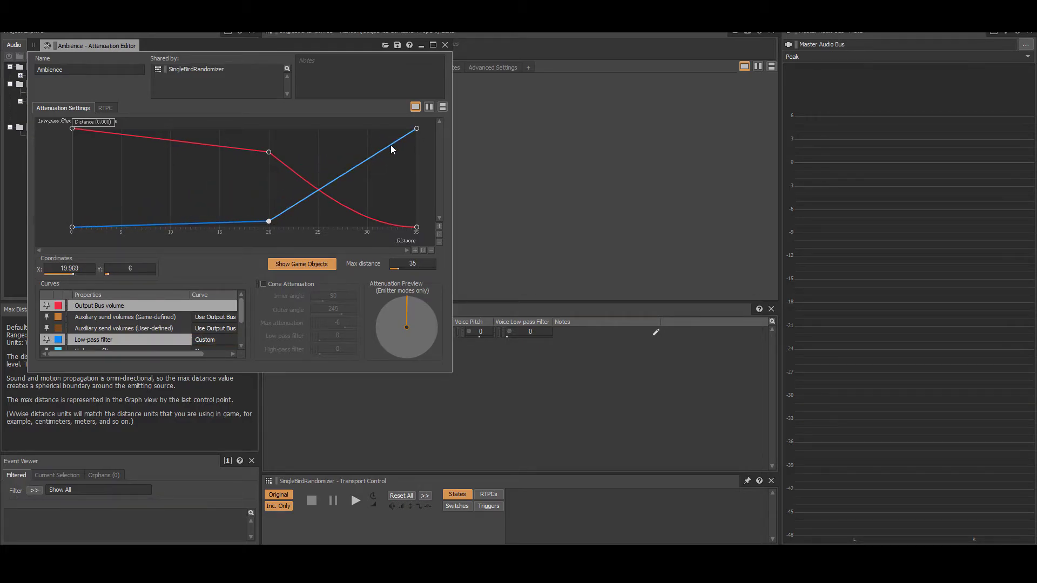
Lower the low-pass filter curve's end point at maximum distance to 80 and close the attenuation editor
drag(417, 130, 419, 148)
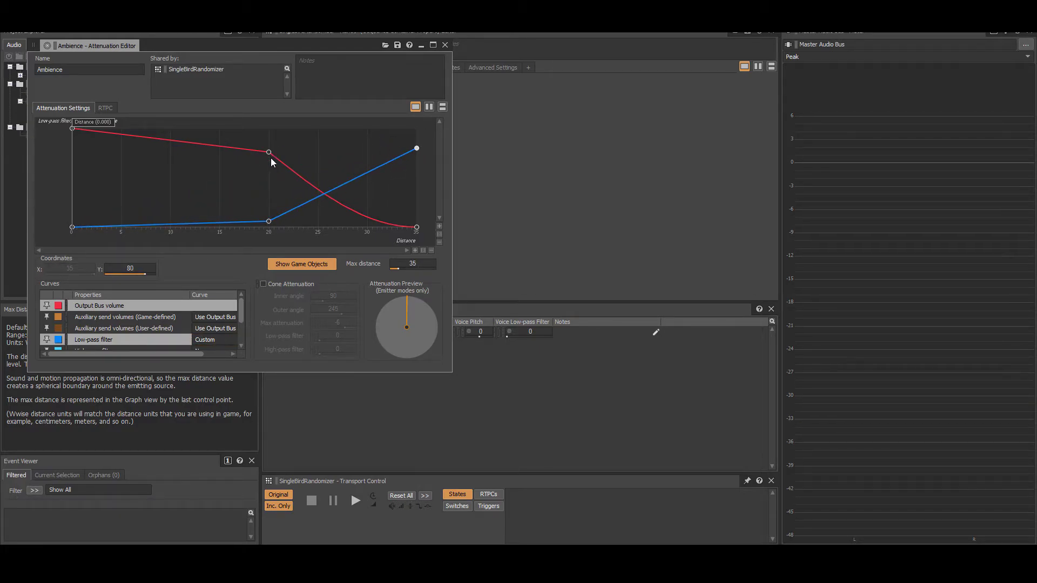
click(445, 44)
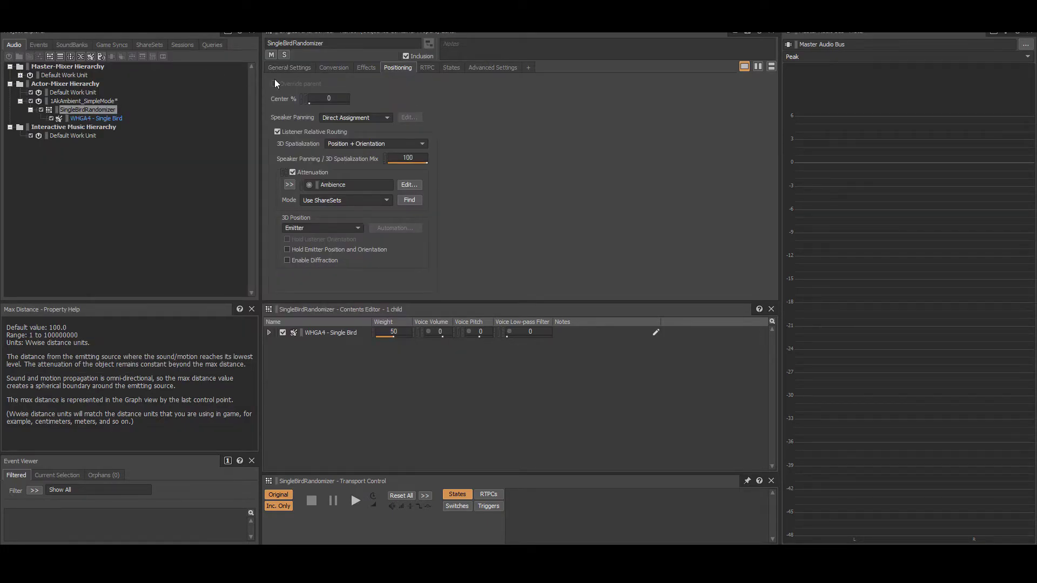
Create an auxiliary bus named Ambience under the Master Audio Bus
click(20, 75)
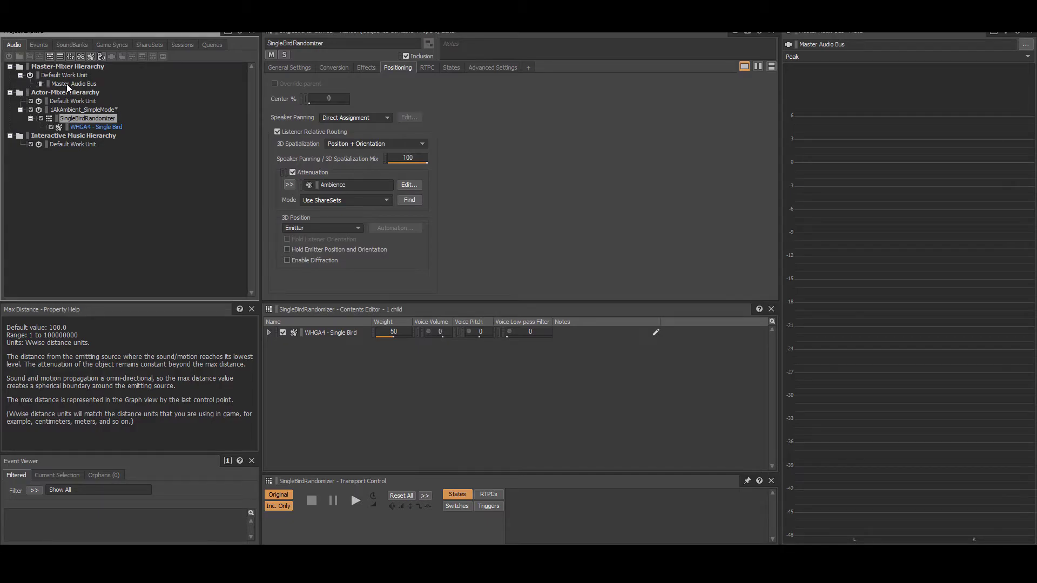
click(66, 83)
click(123, 55)
text(Ambience)
key(Return)
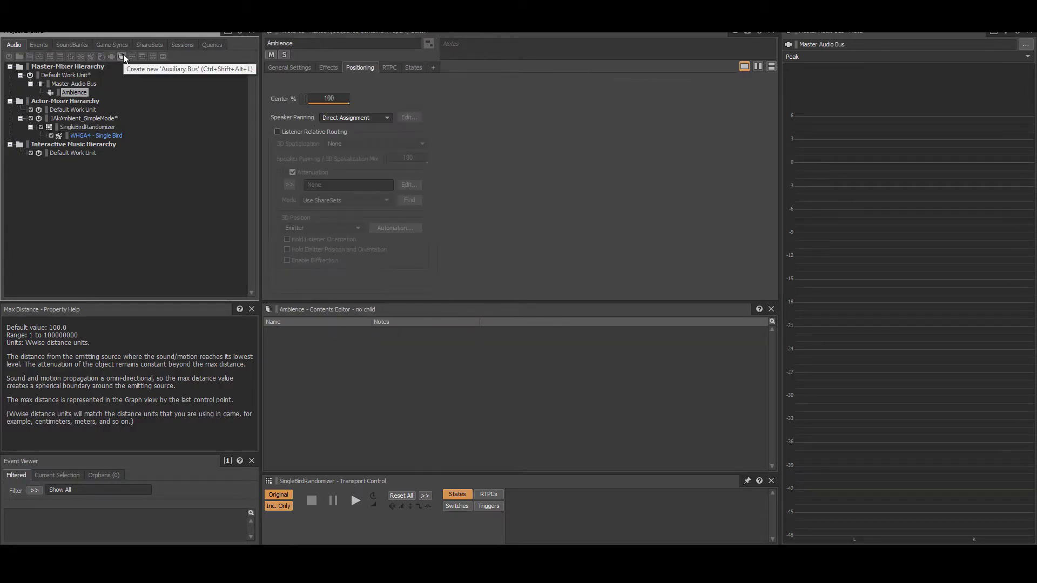
Add a Wwise RoomVerb effect with the Exteriors preset Have_U_Ever_Been_Outside to the Ambience auxiliary bus
click(336, 69)
click(289, 125)
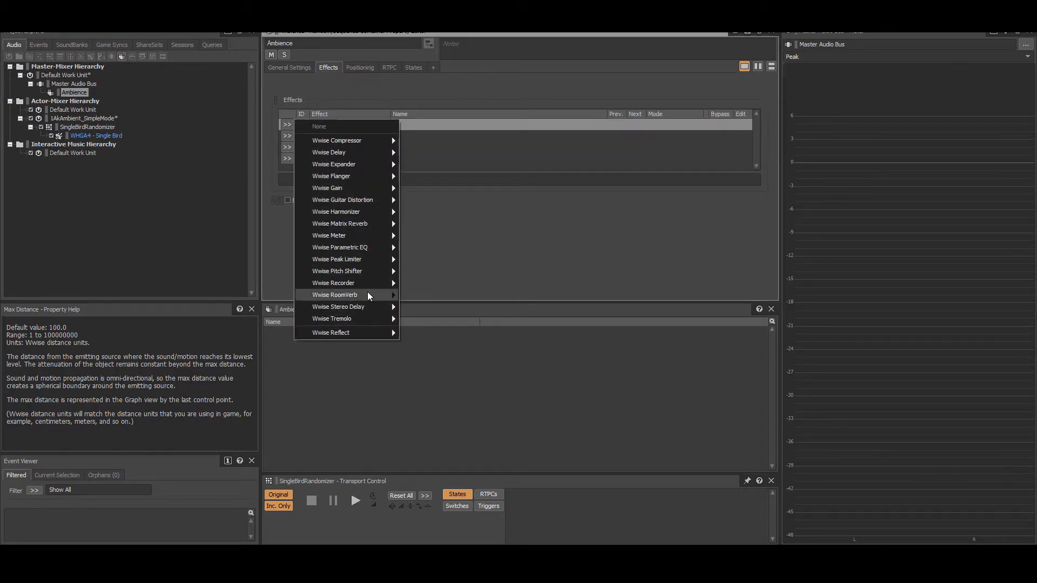
mouse_move(368, 295)
mouse_move(453, 342)
click(504, 344)
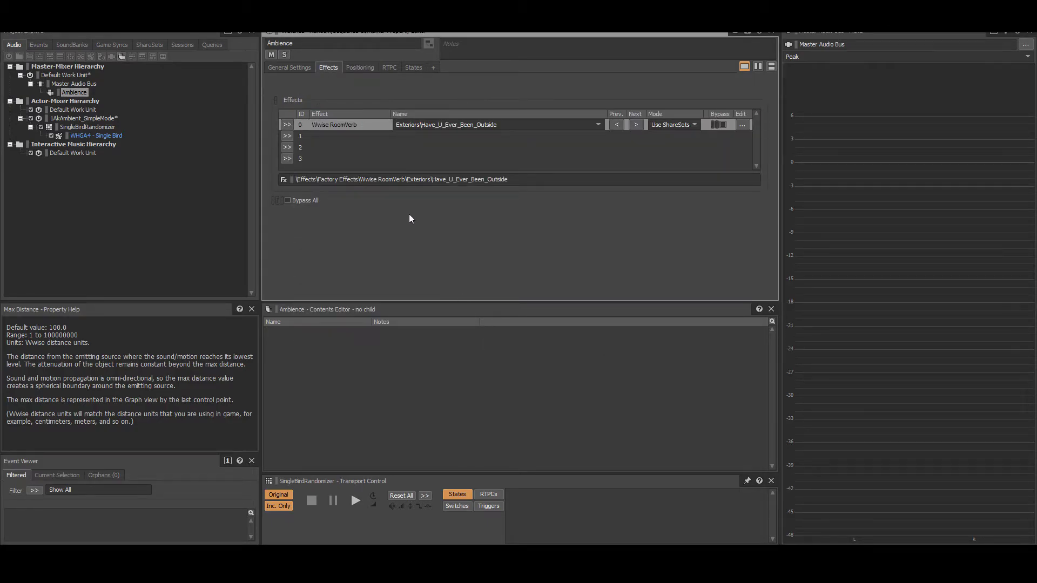
Assign the Ambience auxiliary bus as the first user-defined auxiliary send of SingleBirdRandomizer
click(85, 128)
click(440, 211)
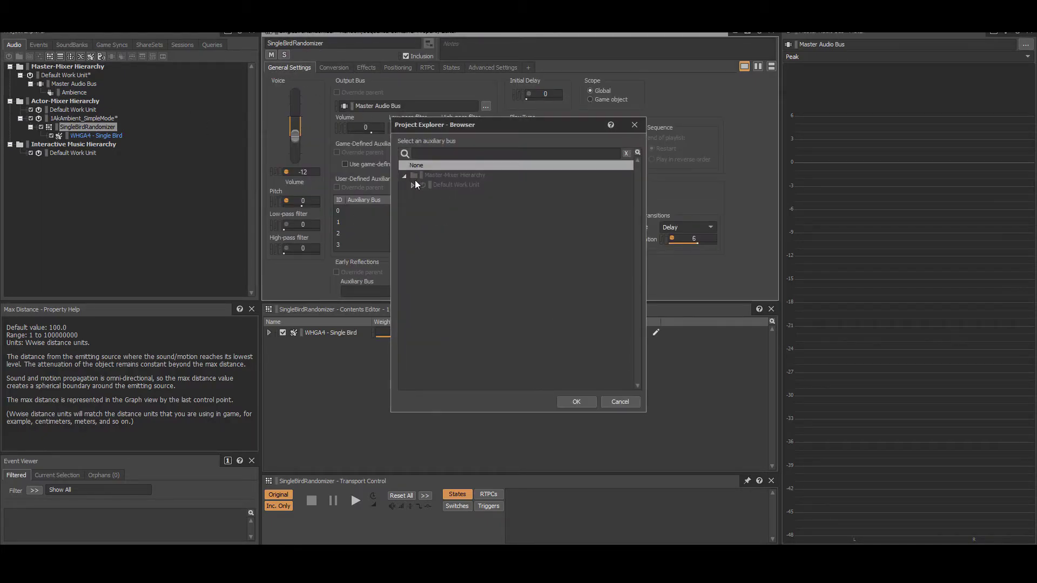
click(465, 204)
double_click(465, 205)
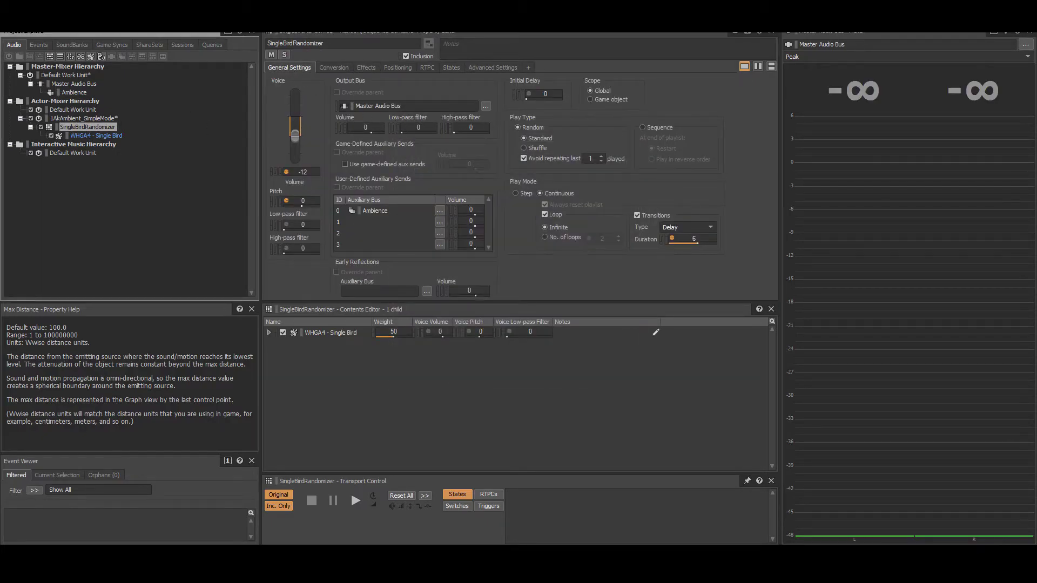
Create a work unit named 2AkAmbient_UserDefined in the Actor-Mixer Hierarchy
click(79, 135)
click(56, 101)
click(9, 56)
text(2AkAmbient_UserDefin)
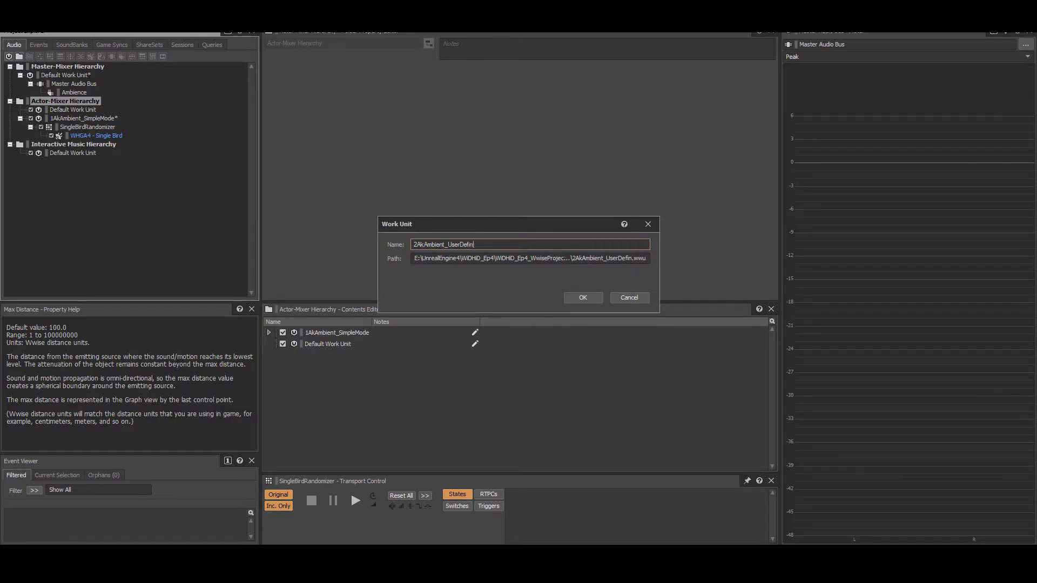
text(ed)
key(Return)
Paste a copy of SingleBirdRandomizer into 2AkAmbient_UserDefined and rename it SingleBirdRandomizer2
click(64, 144)
key(ctrl+v)
click(20, 145)
click(66, 154)
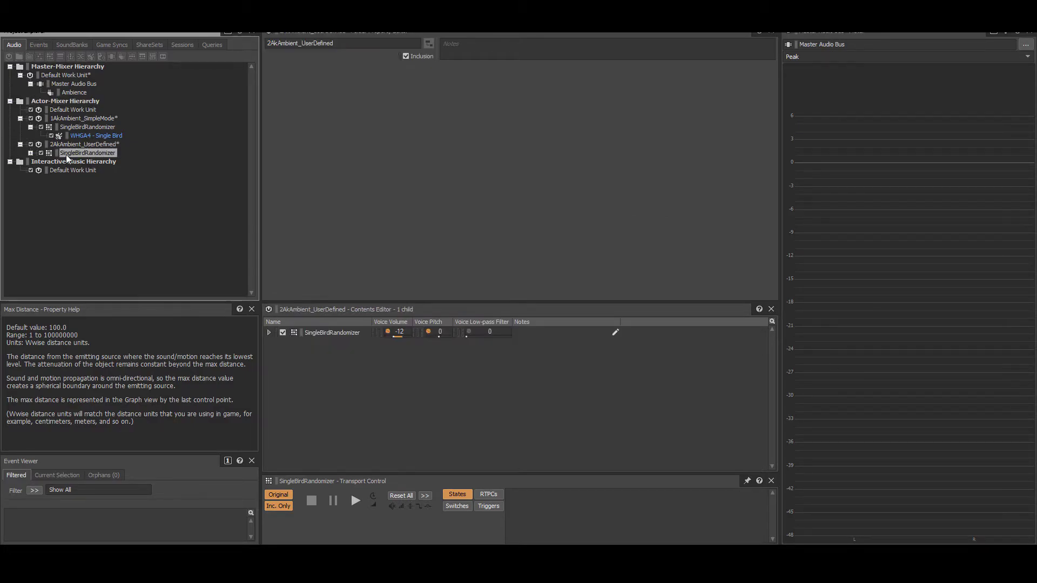
key(F2)
click(120, 153)
text(2)
key(Return)
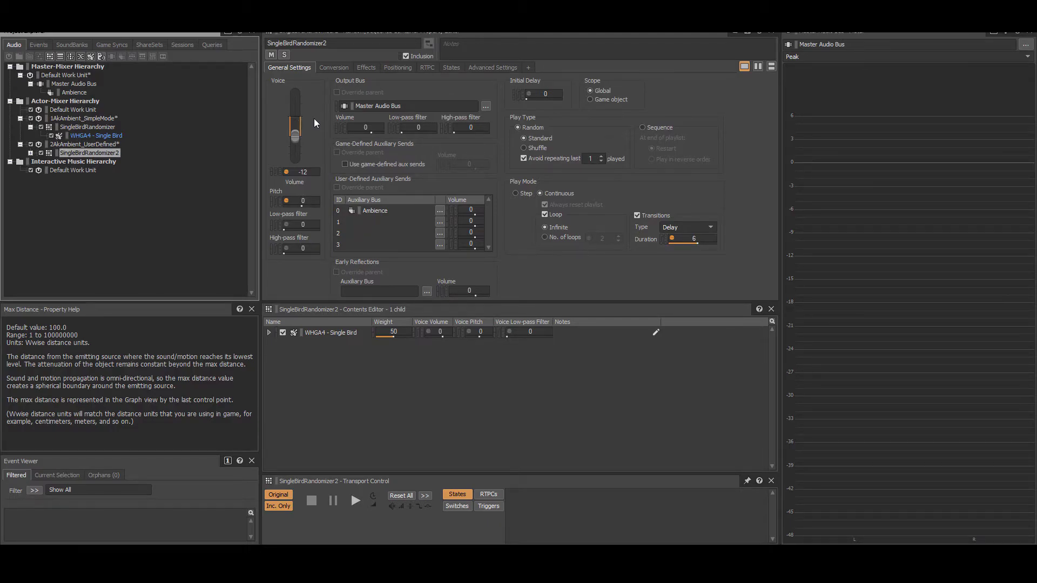
Disable attenuation on SingleBirdRandomizer2, set its 3D position to Emitter with Automation, and open the automation for editing
click(389, 70)
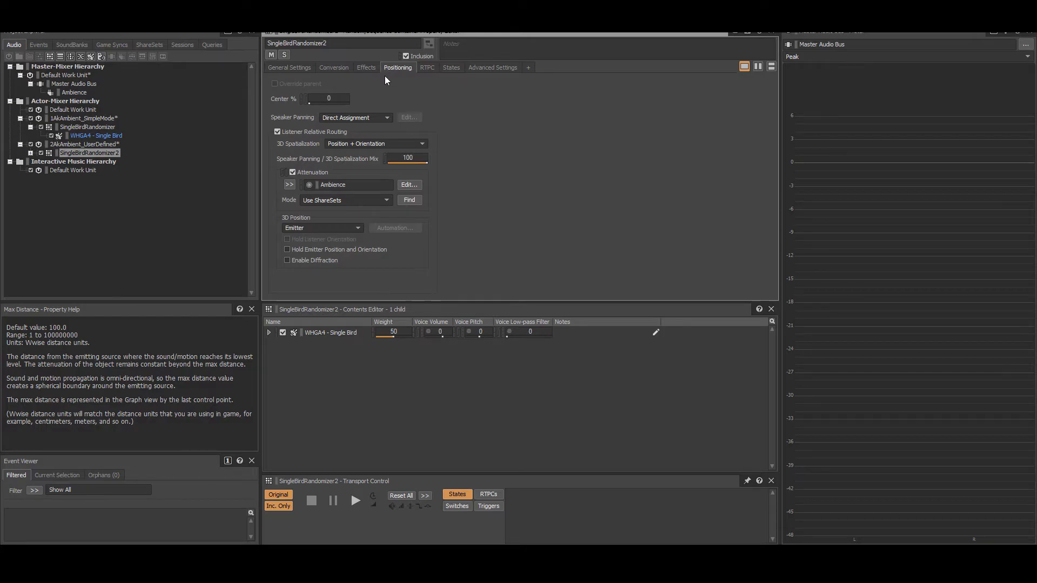
click(291, 173)
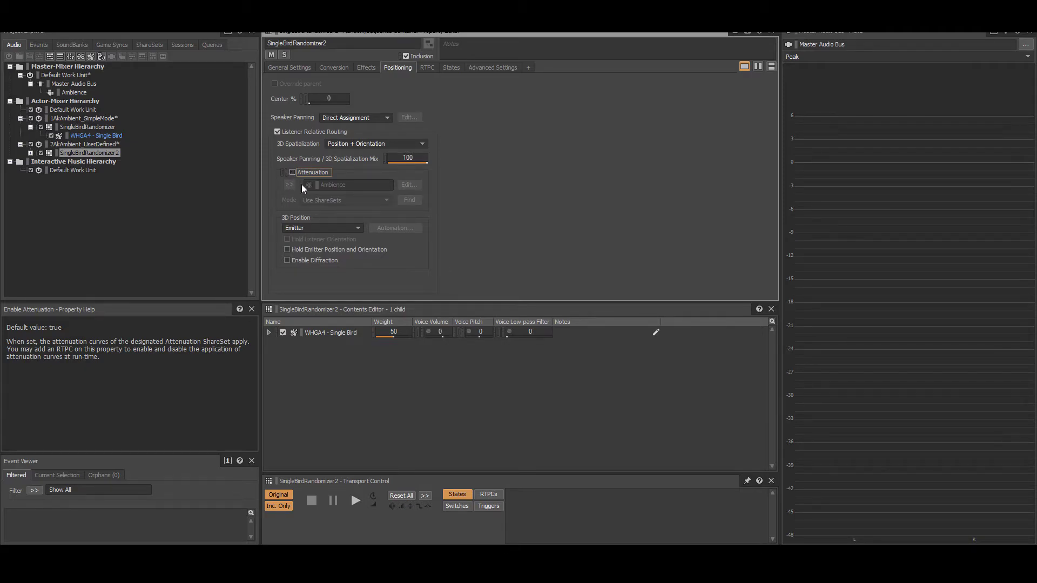
click(332, 227)
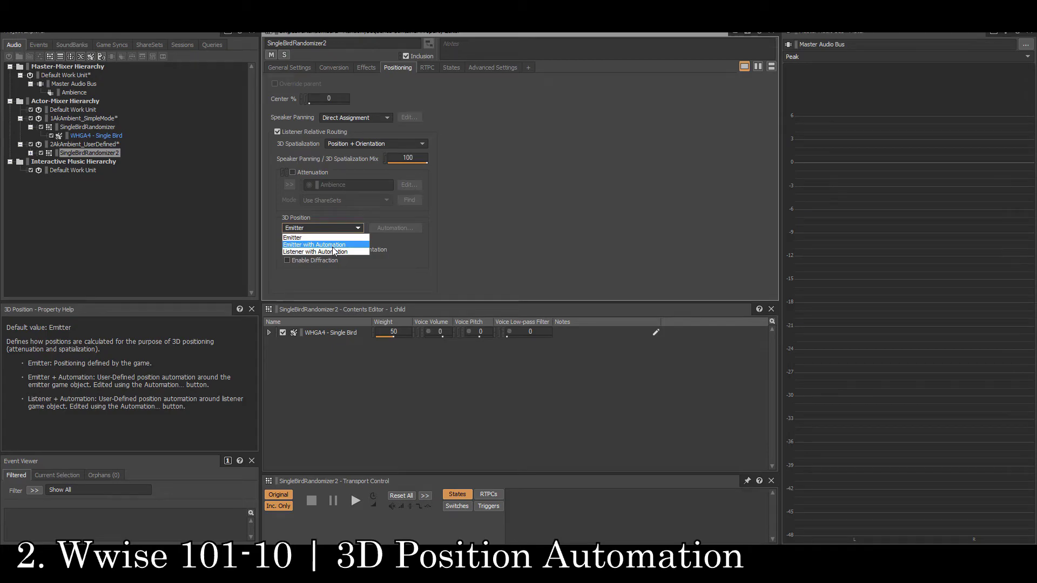
click(333, 246)
click(380, 227)
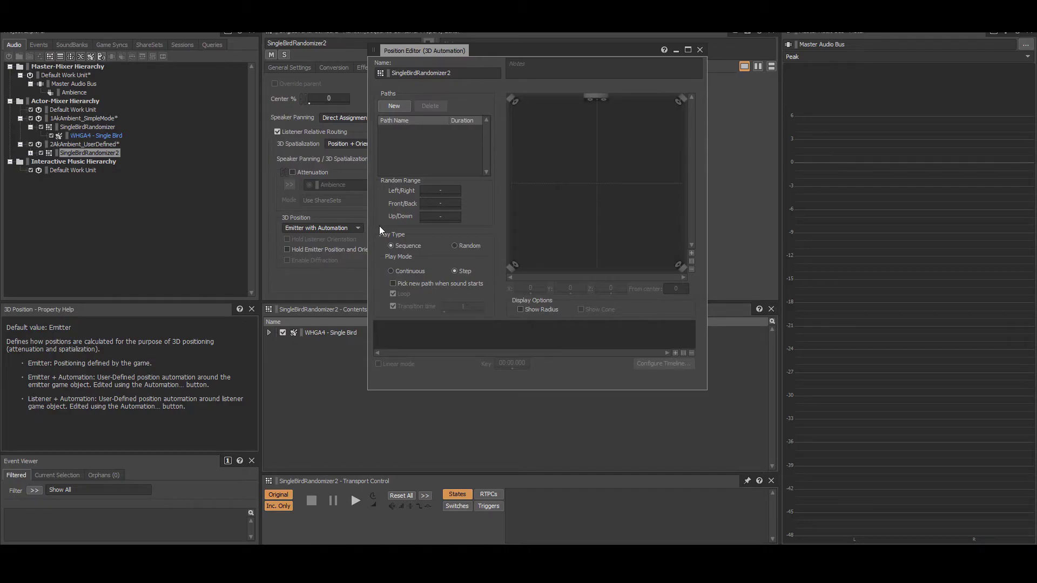
Create four automation paths for SingleBirdRandomizer2
click(392, 106)
click(392, 106)
click(392, 106)
click(393, 106)
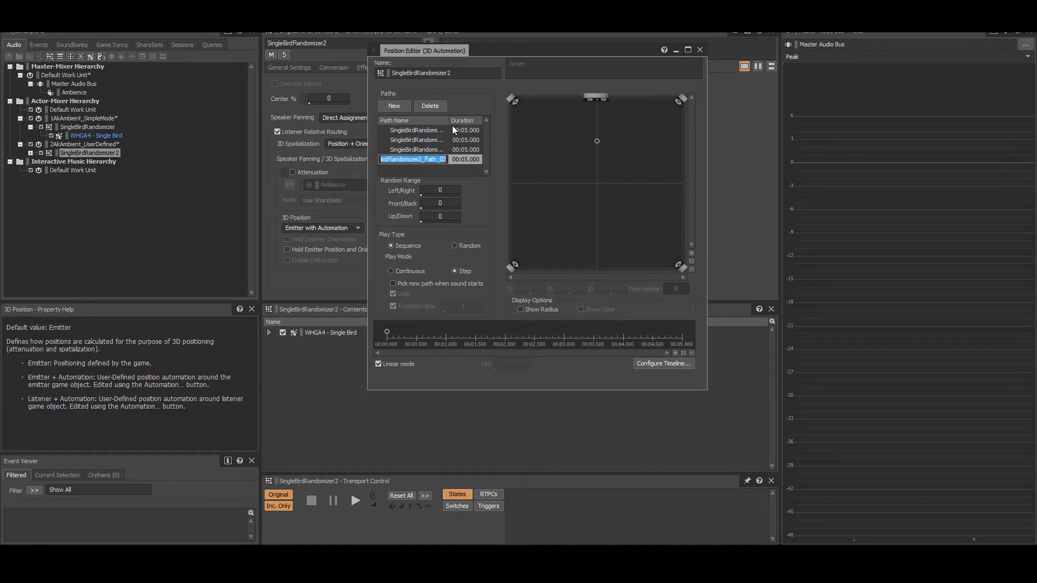
Draw the first path with eight points, from front centre at about X 0.6, Y 74 down to the rear right
click(458, 130)
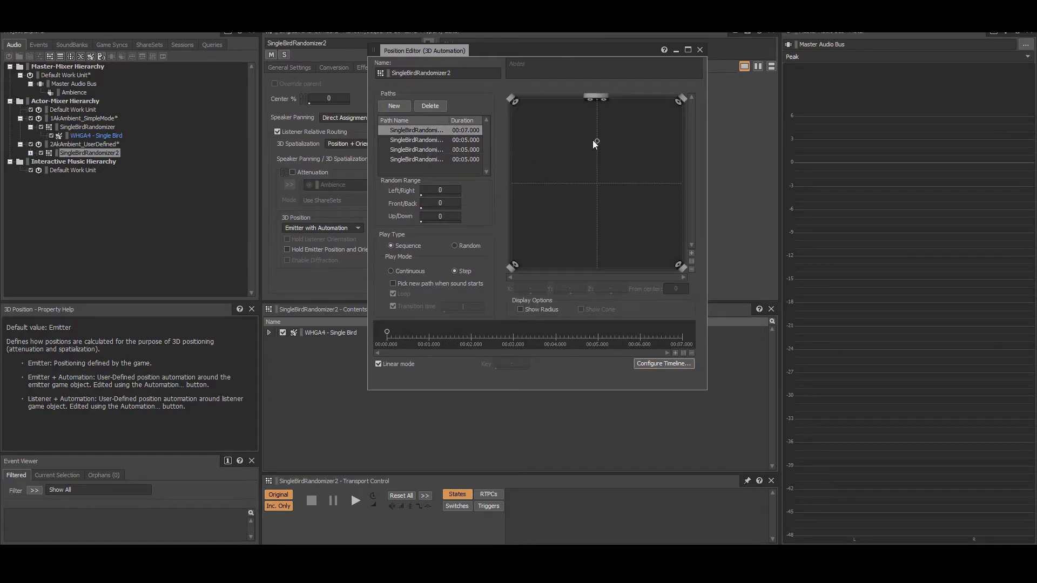
drag(596, 140, 598, 122)
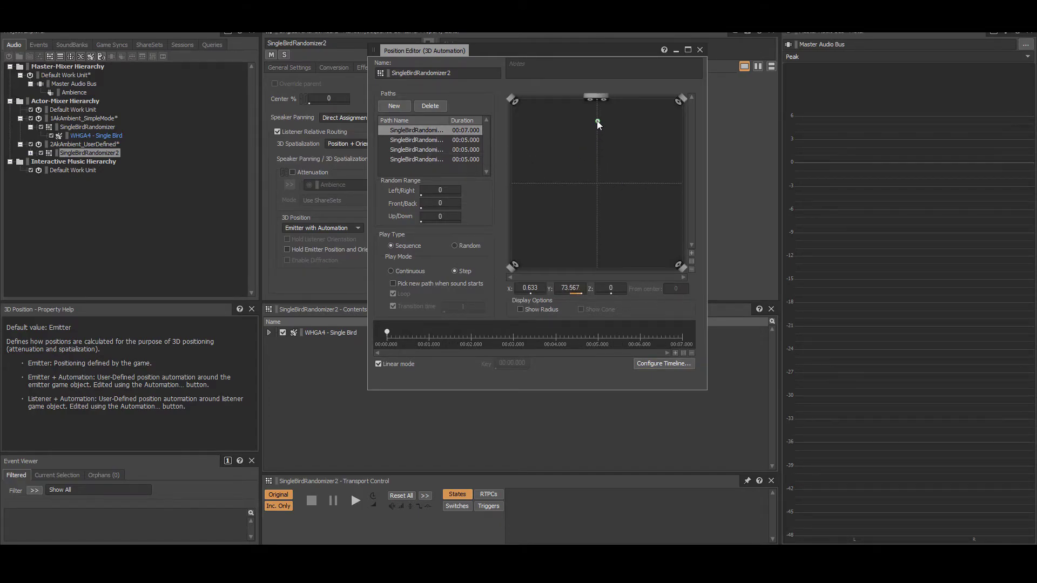
click(598, 144)
click(586, 167)
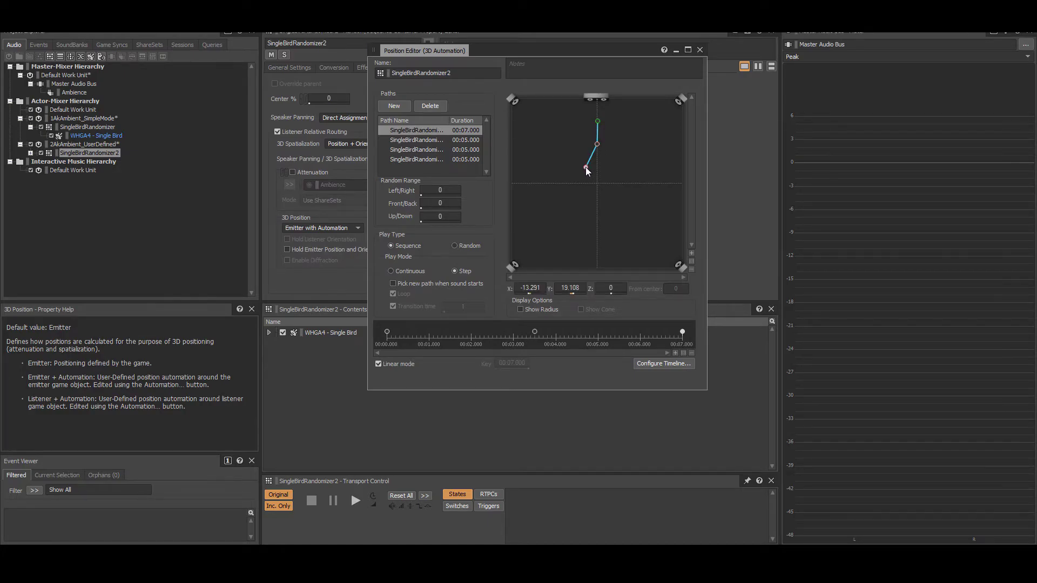
click(580, 200)
click(589, 239)
click(606, 243)
click(633, 240)
click(658, 246)
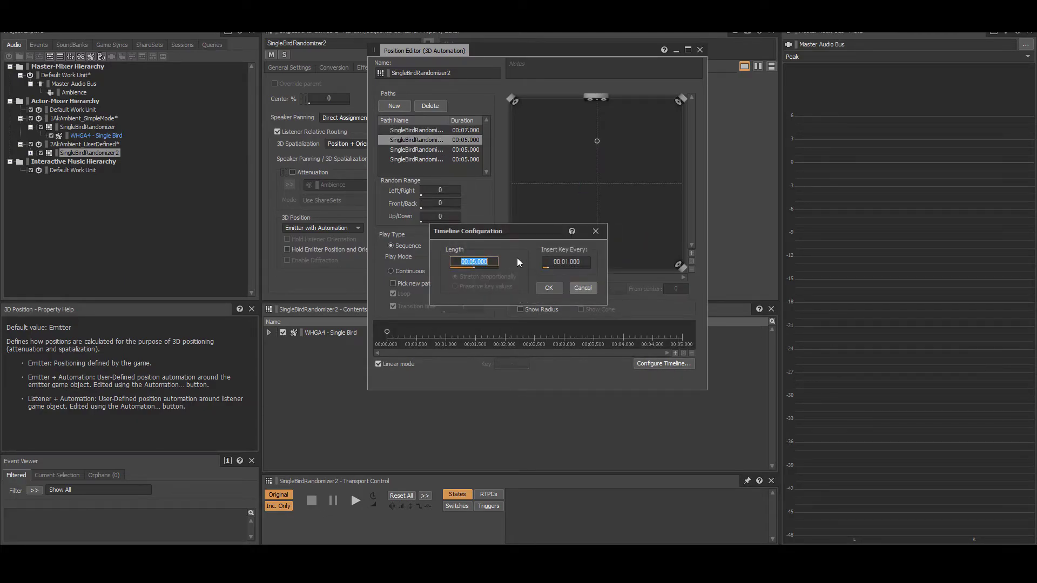
Set the second path's length to 7 seconds and draw it diagonally from the rear left to the front right
text(7)
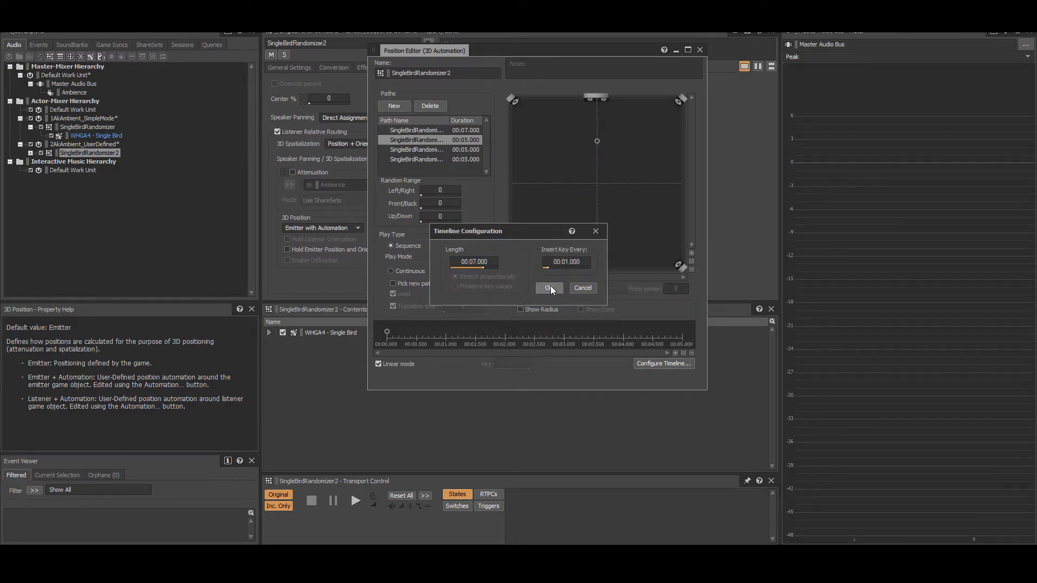
click(550, 287)
click(536, 243)
key(Delete)
drag(597, 141, 532, 249)
click(549, 231)
click(564, 216)
click(584, 200)
click(596, 185)
click(613, 173)
click(629, 151)
Set the third path's length to 7 seconds and draw it clockwise around the centre, ending at about X -25, Y 25
click(390, 150)
click(666, 365)
text(7)
click(550, 287)
click(615, 151)
click(622, 170)
click(619, 189)
click(604, 204)
click(578, 201)
click(567, 183)
click(577, 163)
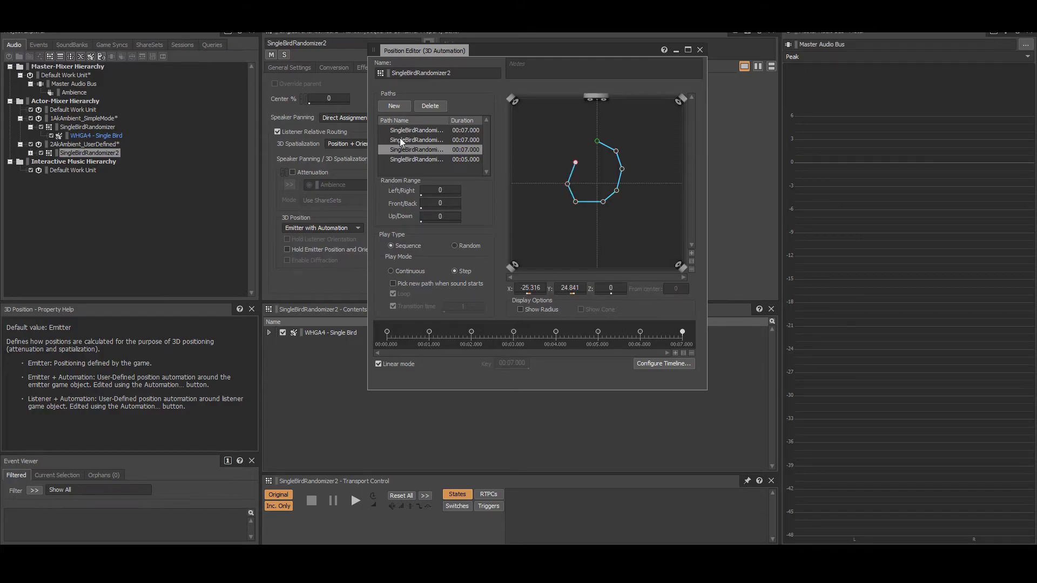
Set the fourth path's length to 7 seconds and draw it from the front left around to the rear right
click(410, 160)
click(664, 363)
text(7)
click(549, 287)
drag(597, 141, 543, 132)
click(555, 141)
click(569, 160)
click(571, 182)
click(578, 200)
click(627, 213)
click(639, 200)
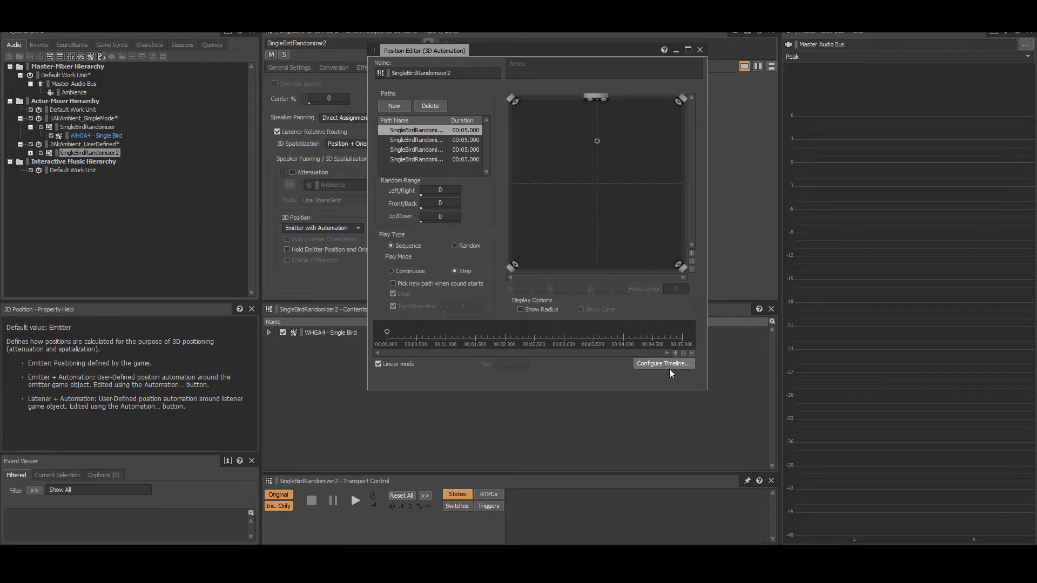
Set the first path's timeline length to 7 seconds
click(664, 368)
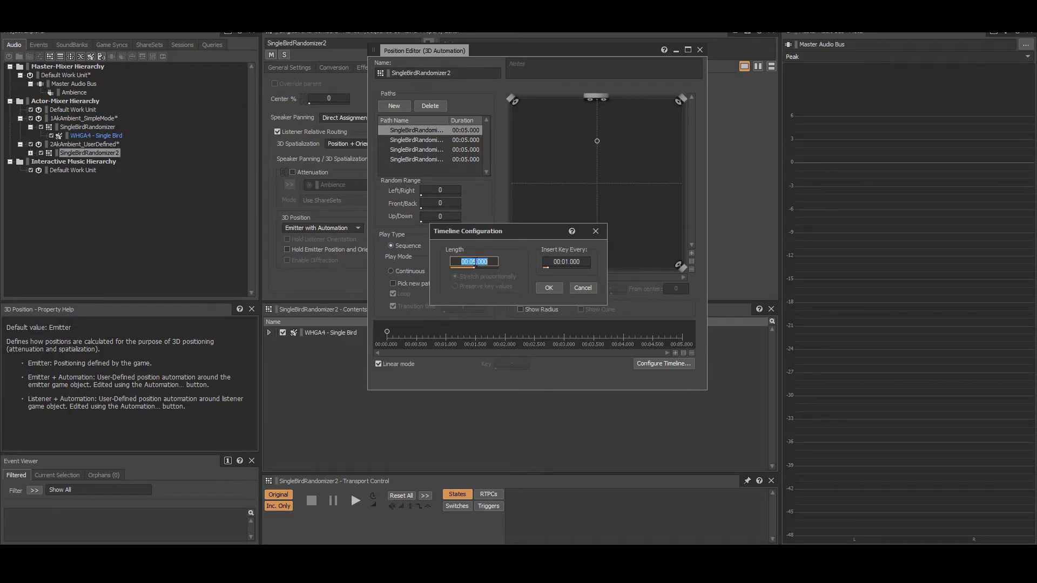
text(7)
click(552, 287)
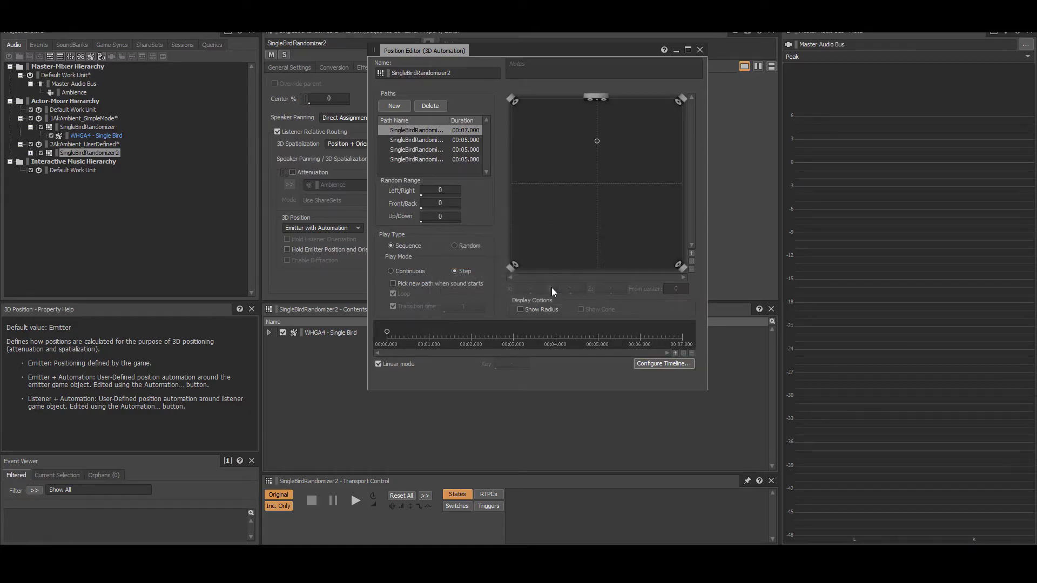
Finish the fourth path's end point, set the paths' play type to Random, and play SingleBirdRandomizer2 as a preview
click(635, 199)
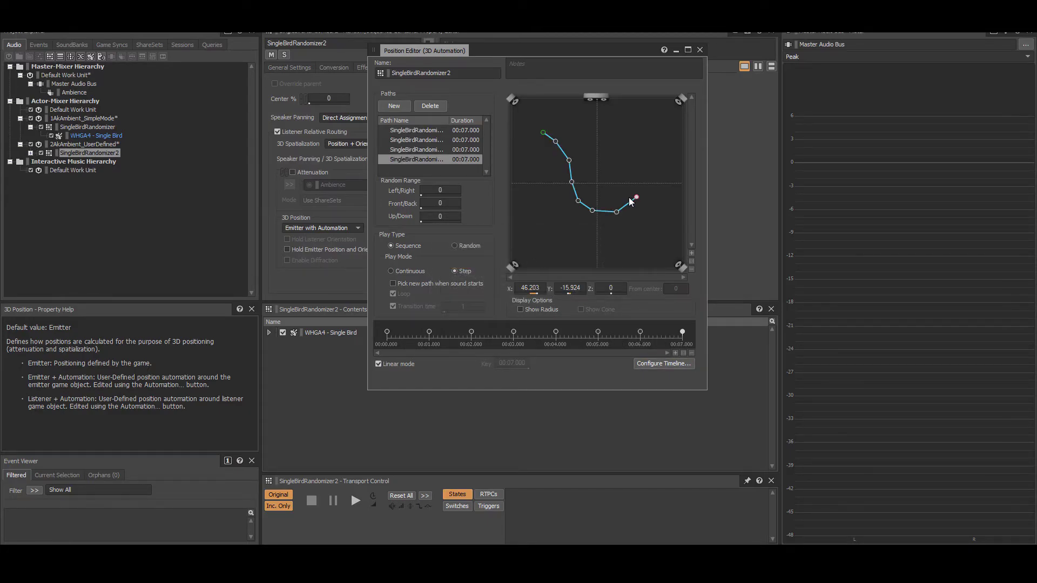
click(465, 246)
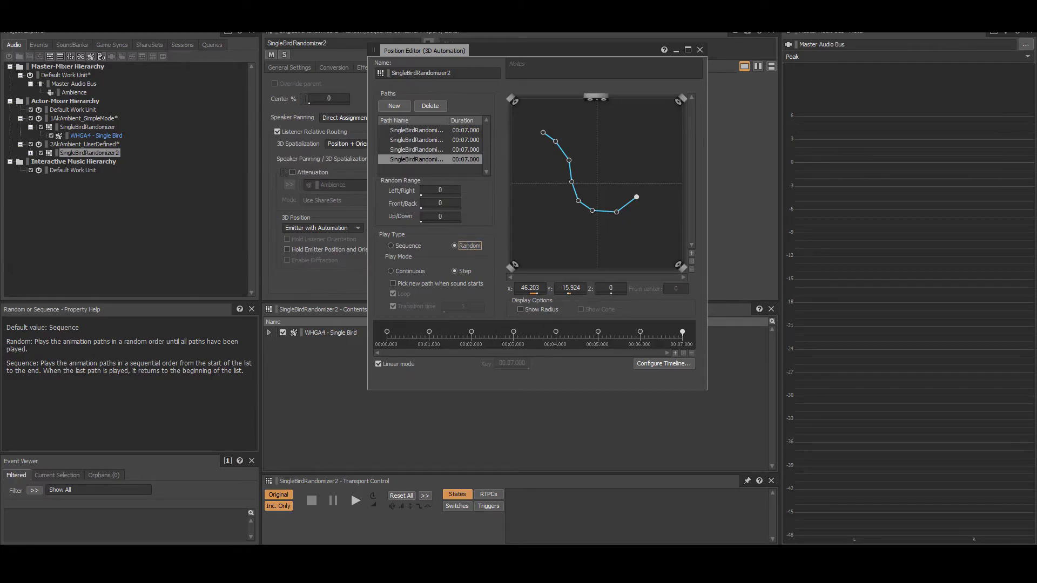
click(79, 153)
key(space)
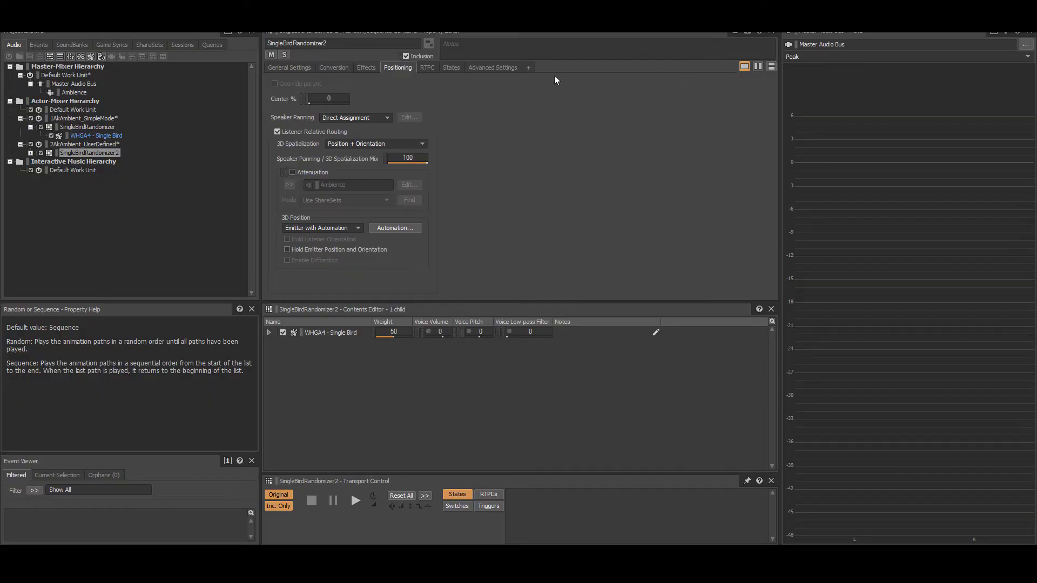
Create a work unit named 3AkAmbient_LargeMode in the Actor-Mixer Hierarchy
click(49, 66)
click(66, 101)
click(9, 56)
text(3AkAmbient_LargeMode)
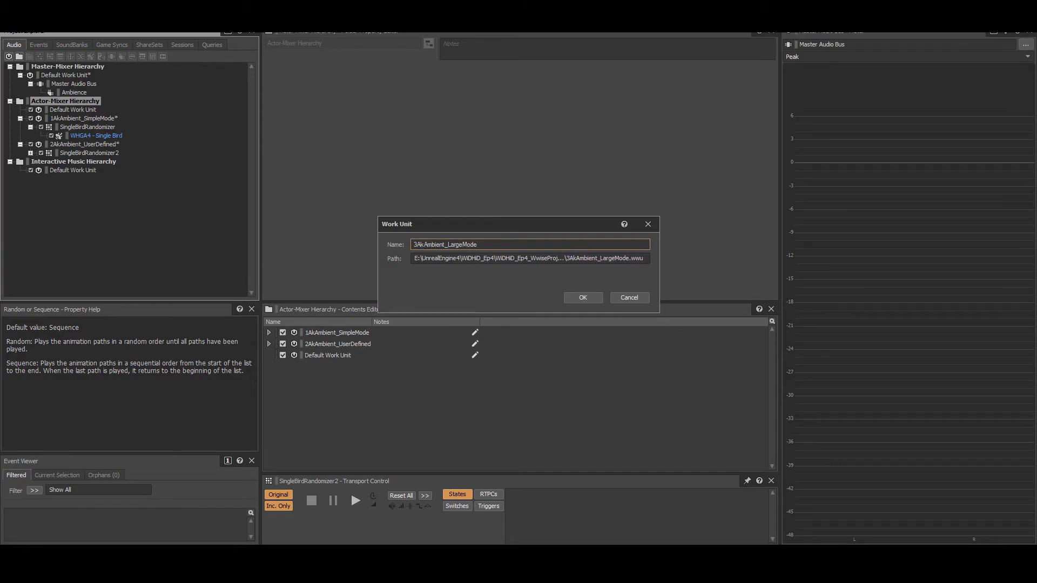
click(583, 297)
Import the WHGA4 - AmbientBirds audio file into 3AkAmbient_LargeMode and select the imported sound
click(56, 163)
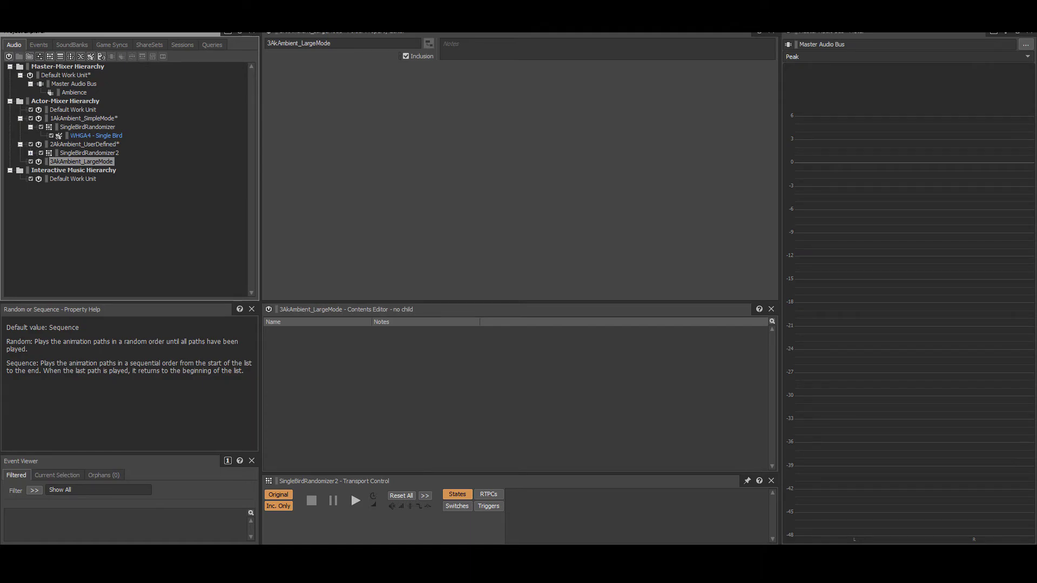
drag(85, 150, 80, 163)
click(671, 393)
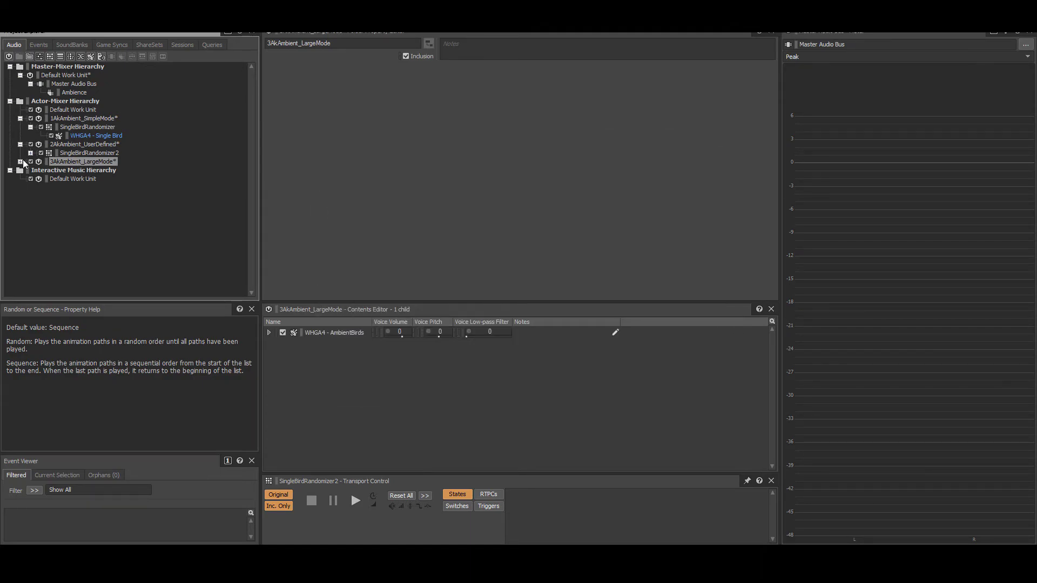
click(21, 162)
click(70, 169)
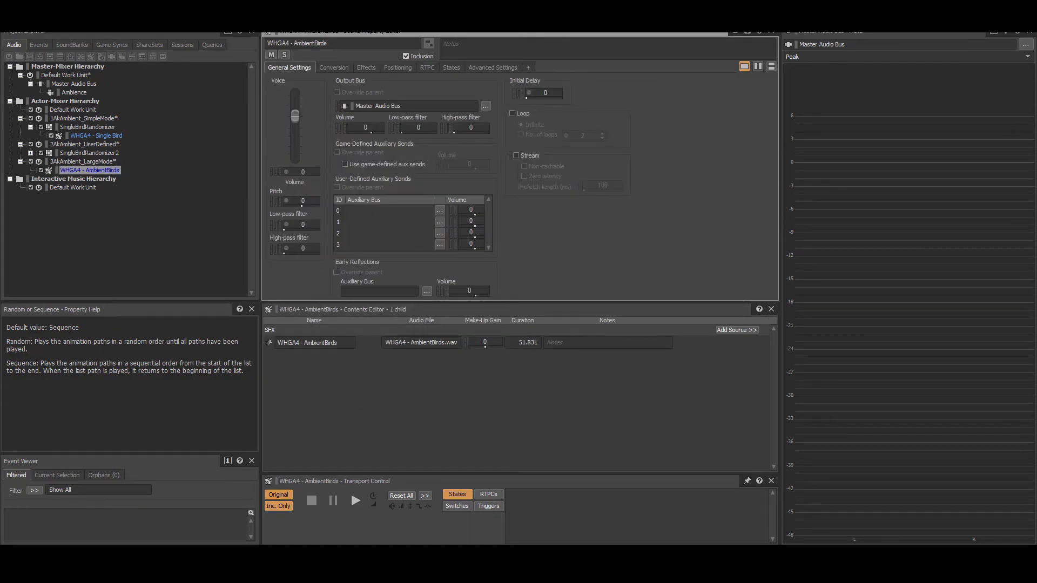
Set the voice volume of WHGA4 - AmbientBirds to -5 dB
click(302, 172)
text(-5)
key(Return)
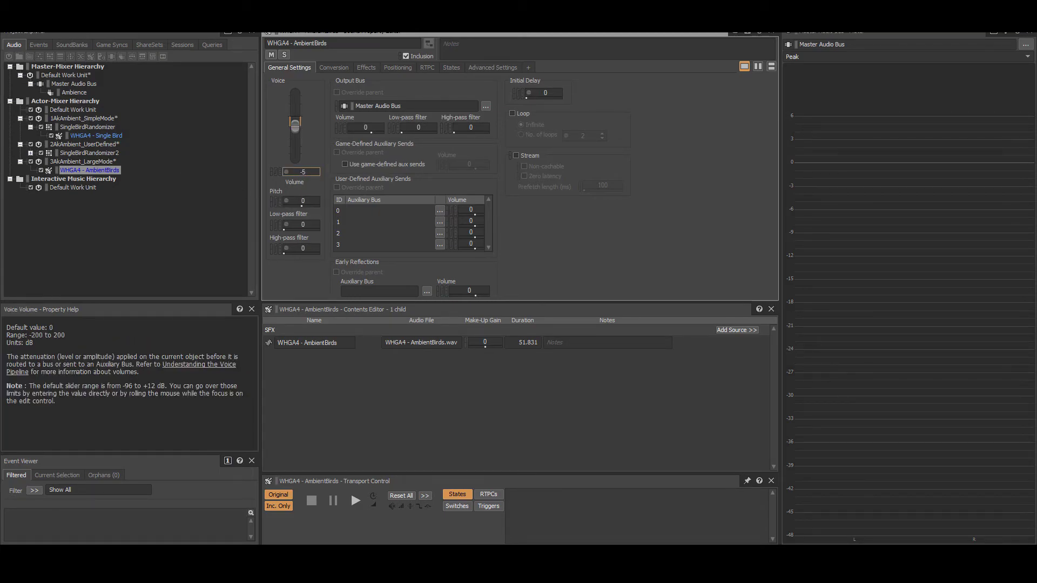
Assign the Ambience auxiliary bus as the first user-defined send of WHGA4 - AmbientBirds and enable looping
click(487, 107)
key(Escape)
click(440, 211)
double_click(459, 201)
click(513, 113)
Open the WHGA4 - AmbientBirds source for editing and trim its end to about 48.5 seconds
double_click(266, 343)
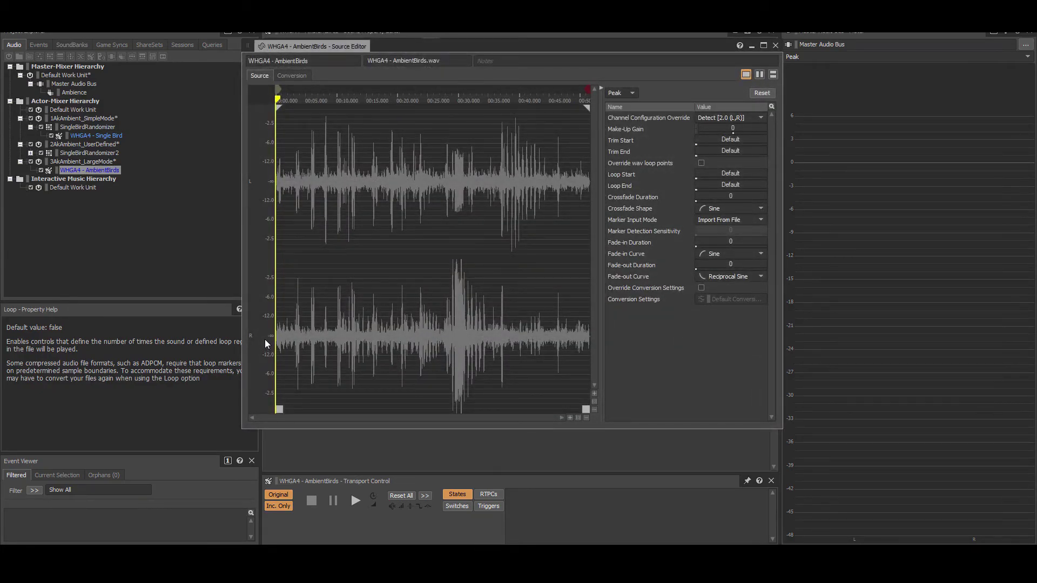
drag(586, 409, 563, 408)
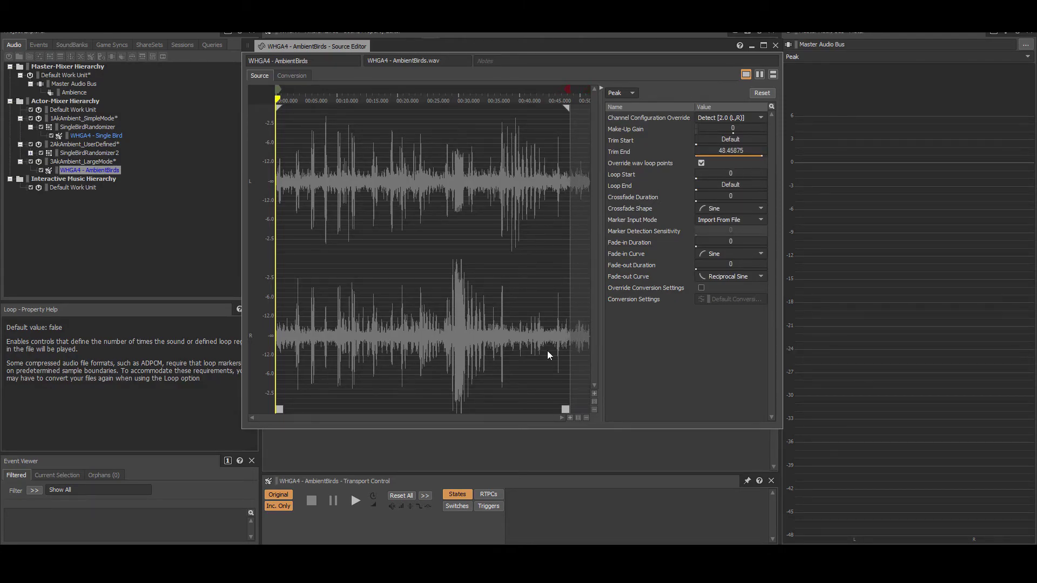
Set the loop end of the WHGA4 - AmbientBirds source to about 48 seconds and close the source editor
drag(570, 88, 563, 86)
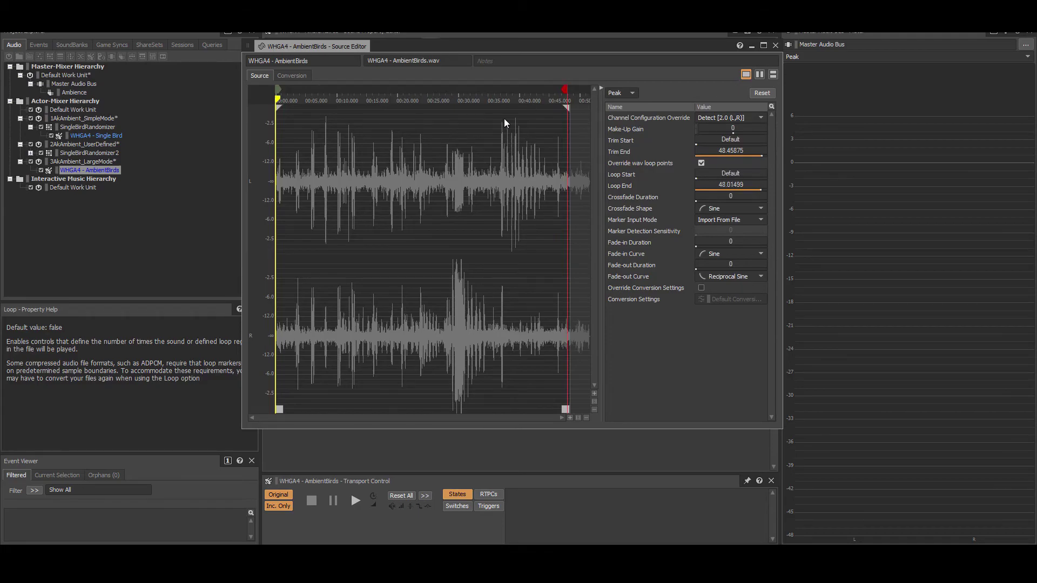
key(Escape)
Set the 3D spatialization of WHGA4 - AmbientBirds to Position + Orientation and assign the Ambience attenuation ShareSet
click(397, 68)
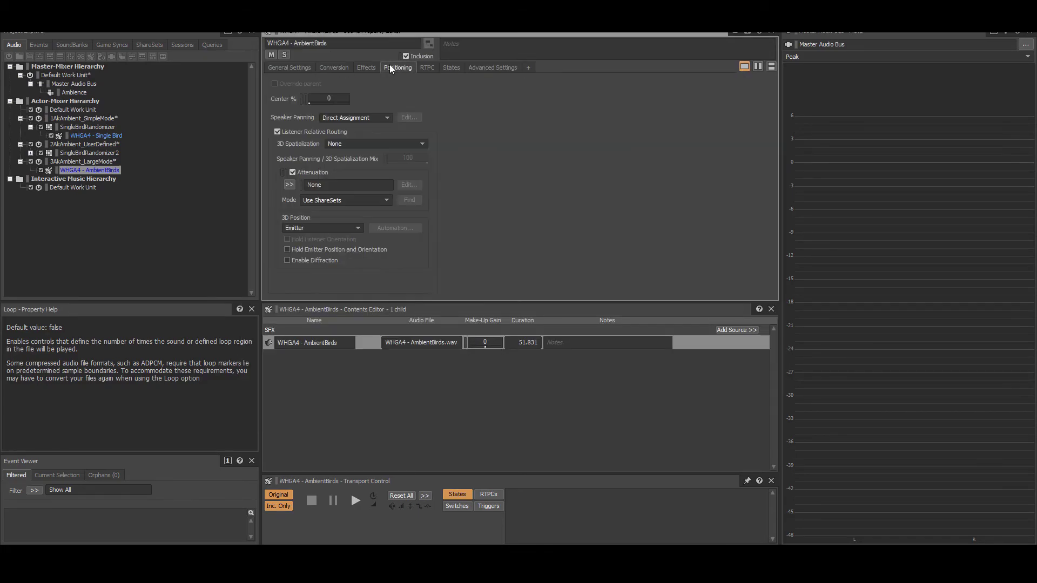
click(372, 146)
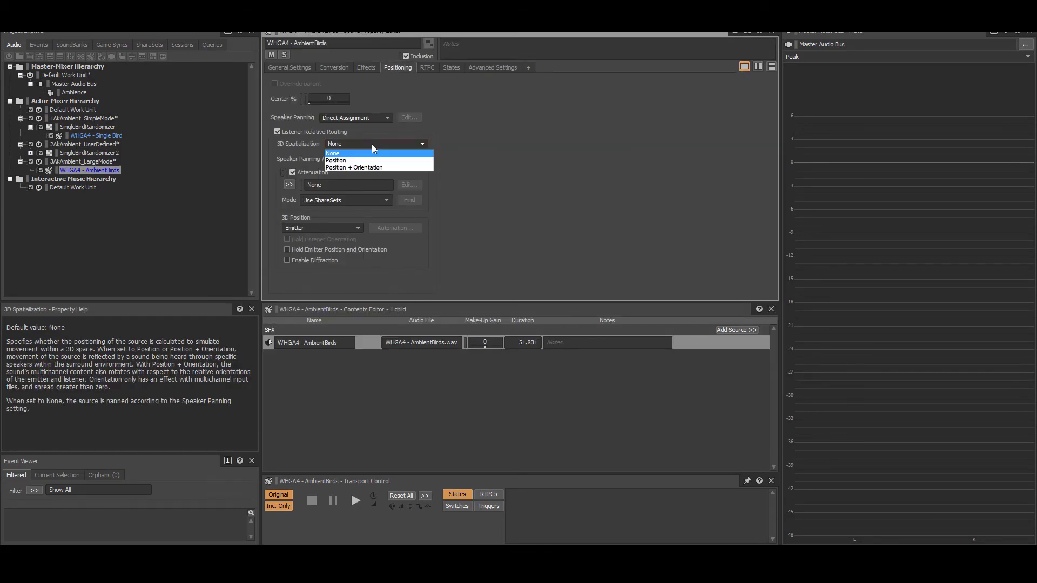
click(370, 167)
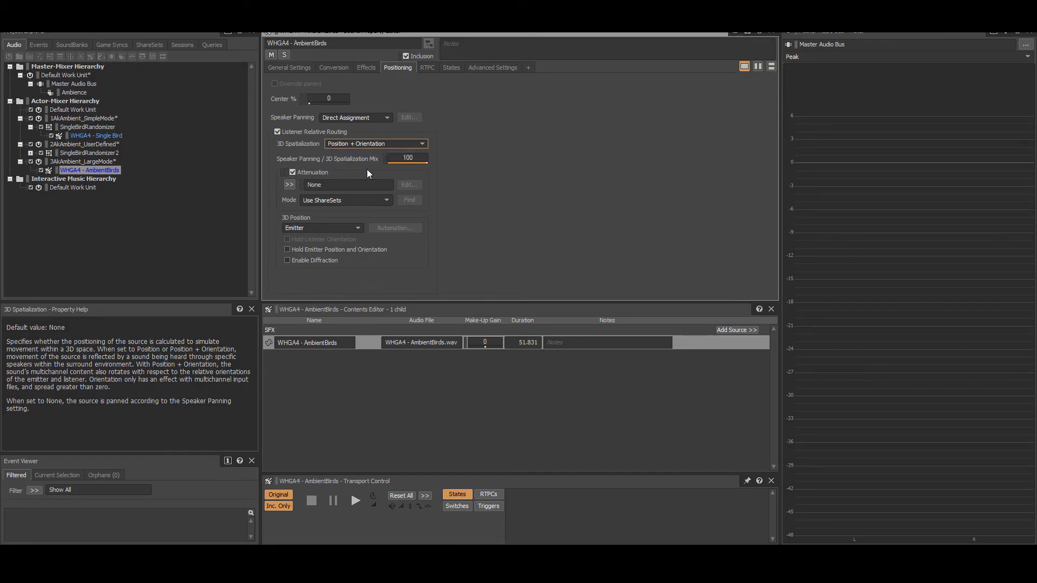
click(290, 184)
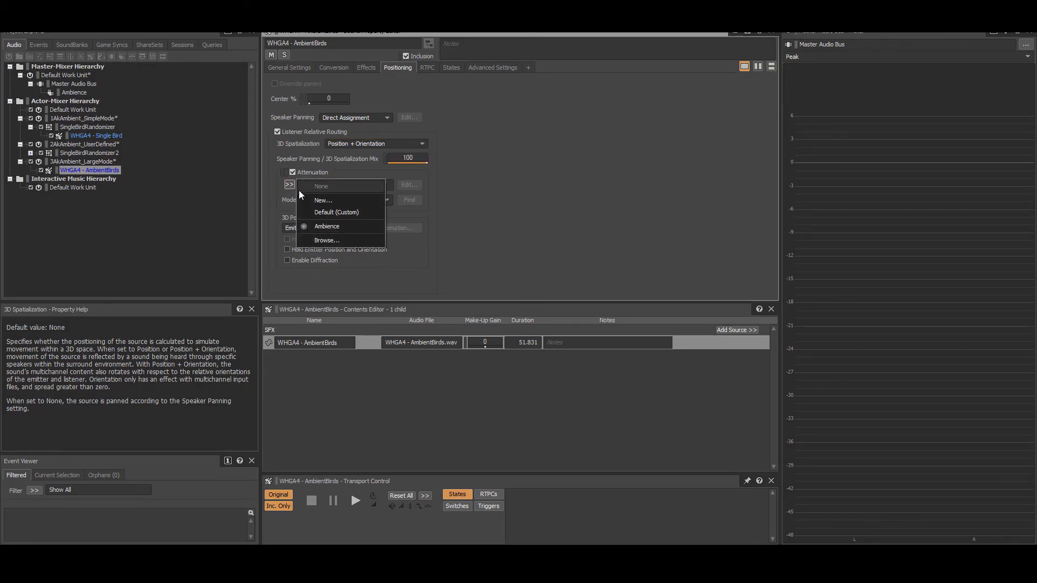
click(334, 227)
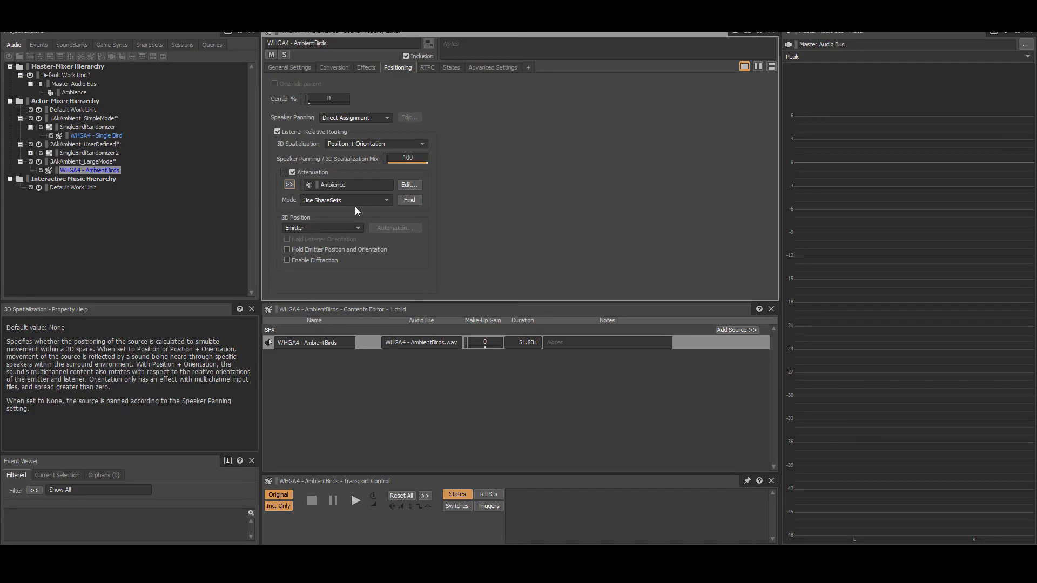
Create three events named Play_GameBirds, Play_UserBirds and Play_AmbientBirds in the Default Work Unit of Events
click(37, 44)
click(54, 75)
click(40, 57)
text(Play_GameBirds)
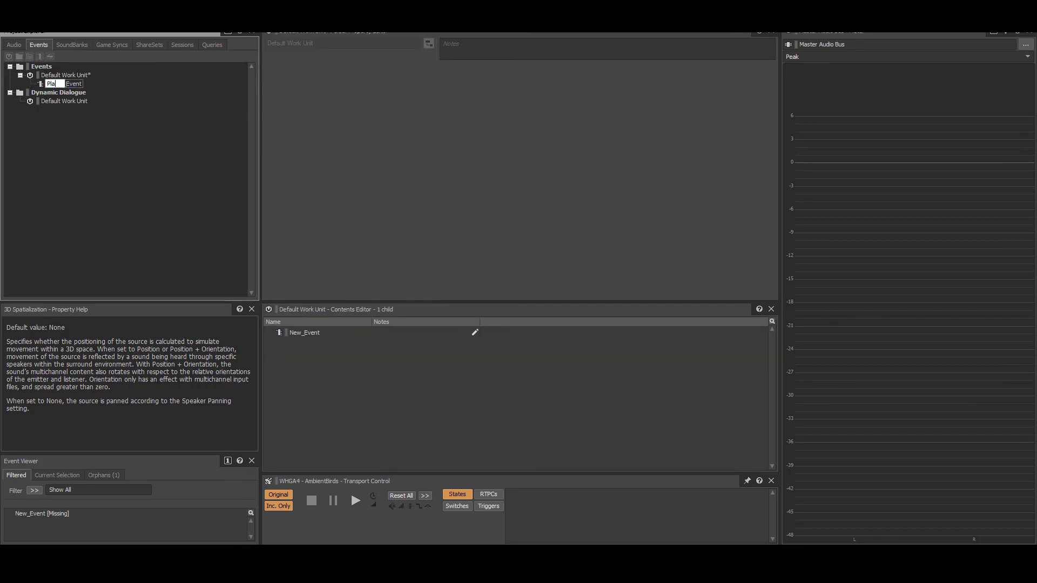
key(Return)
click(40, 55)
text(Play_UserBirds)
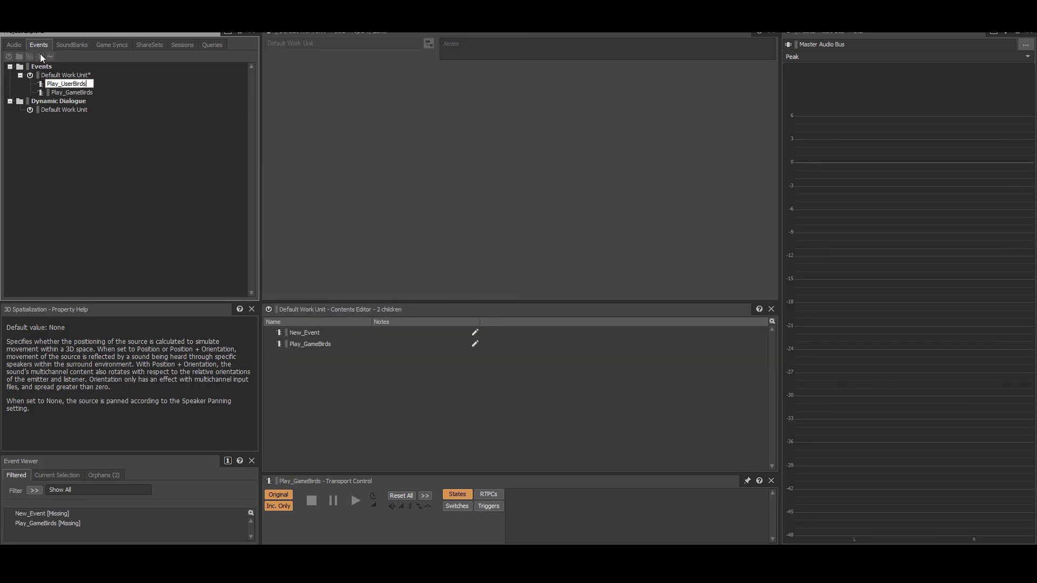
key(Return)
click(40, 55)
text(Play_AmbientBirds)
key(Return)
Add Play actions targeting SingleBirdRandomizer to Play_GameBirds, SingleBirdRandomizer2 to Play_UserBirds, and WHGA4 - AmbientBirds to Play_AmbientBirds
click(14, 46)
click(54, 524)
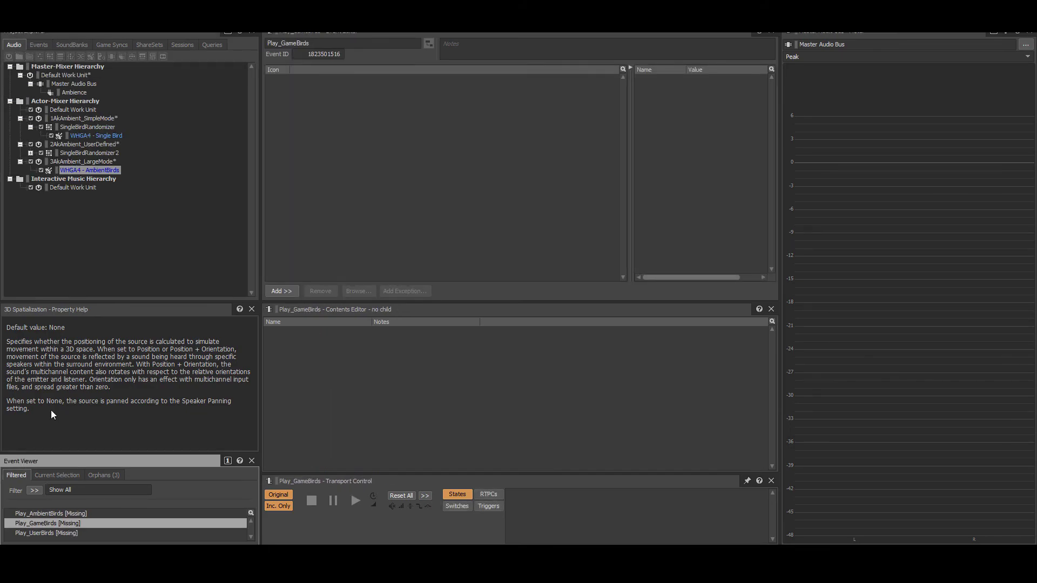
drag(76, 128, 338, 119)
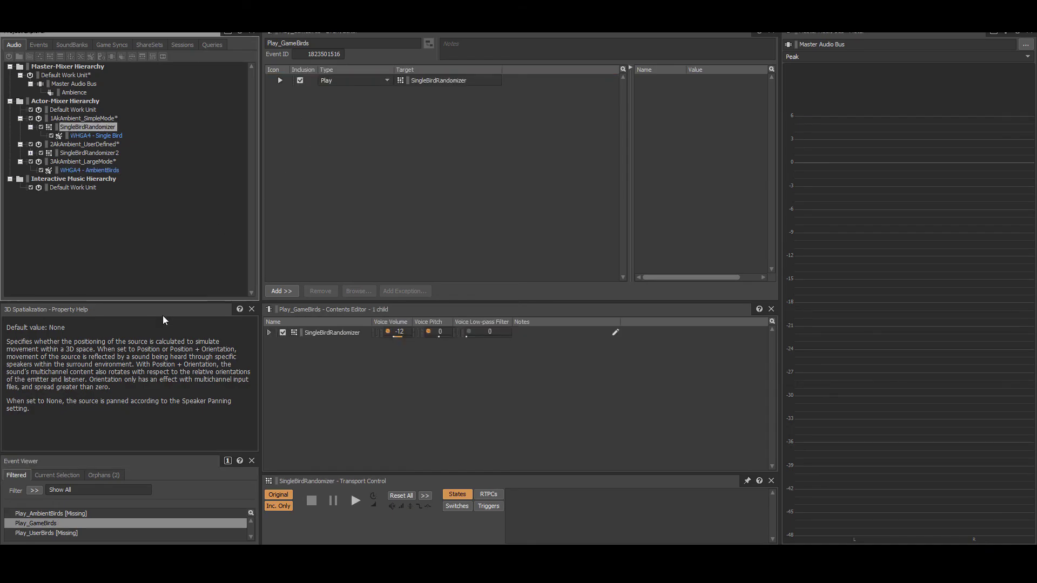
click(46, 534)
drag(89, 153, 405, 151)
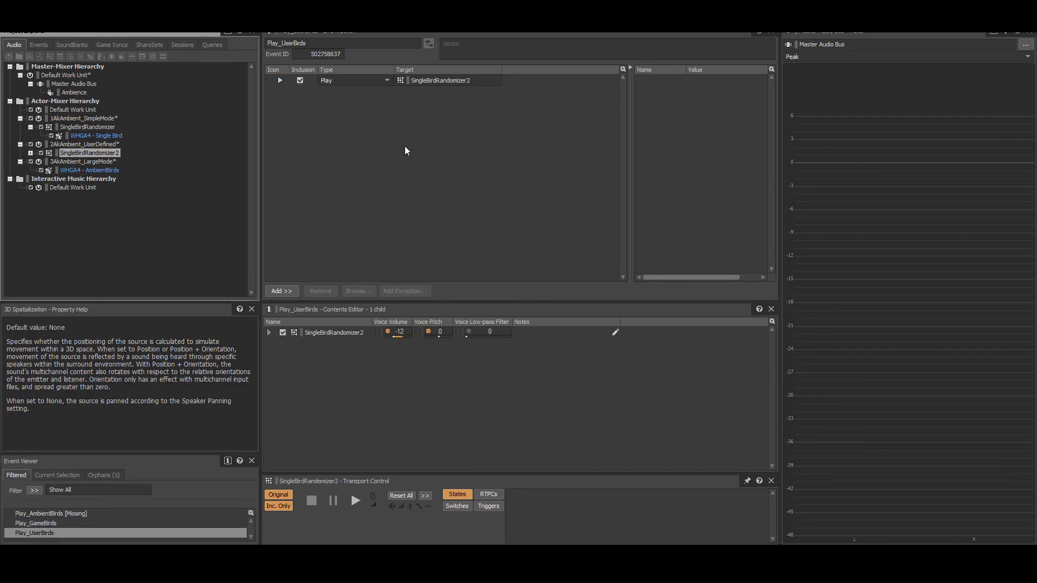
click(38, 513)
drag(77, 168, 425, 189)
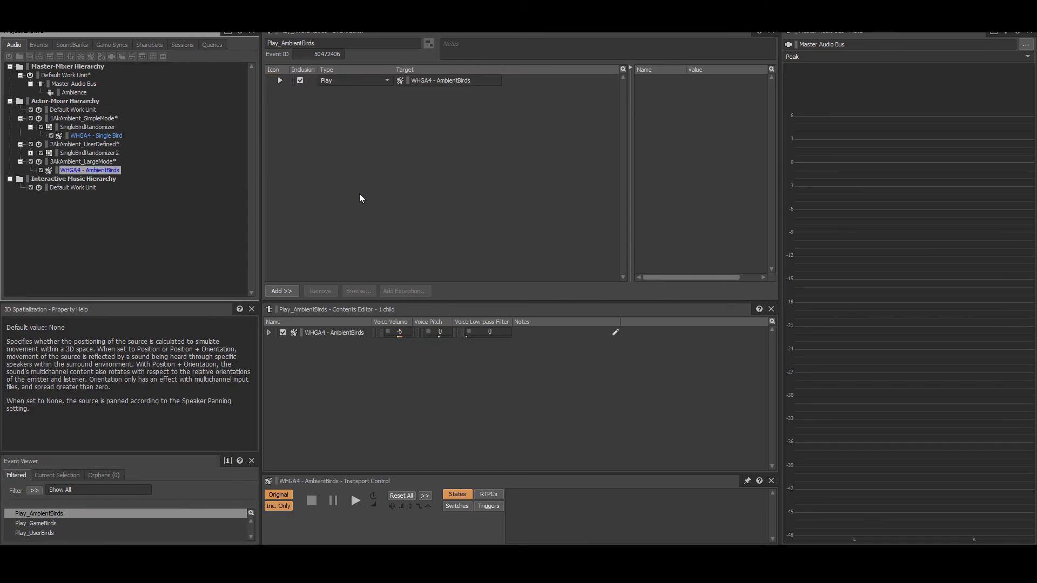
Switch to the SoundBank layout and create a new SoundBank named Main in the Default Work Unit
key(F7)
click(333, 54)
text(Main)
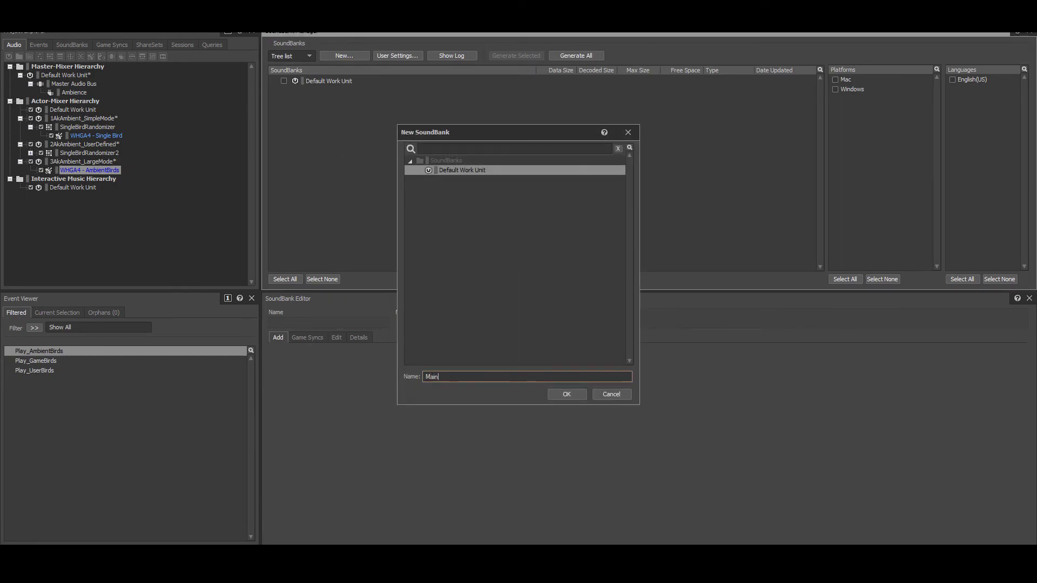
key(Return)
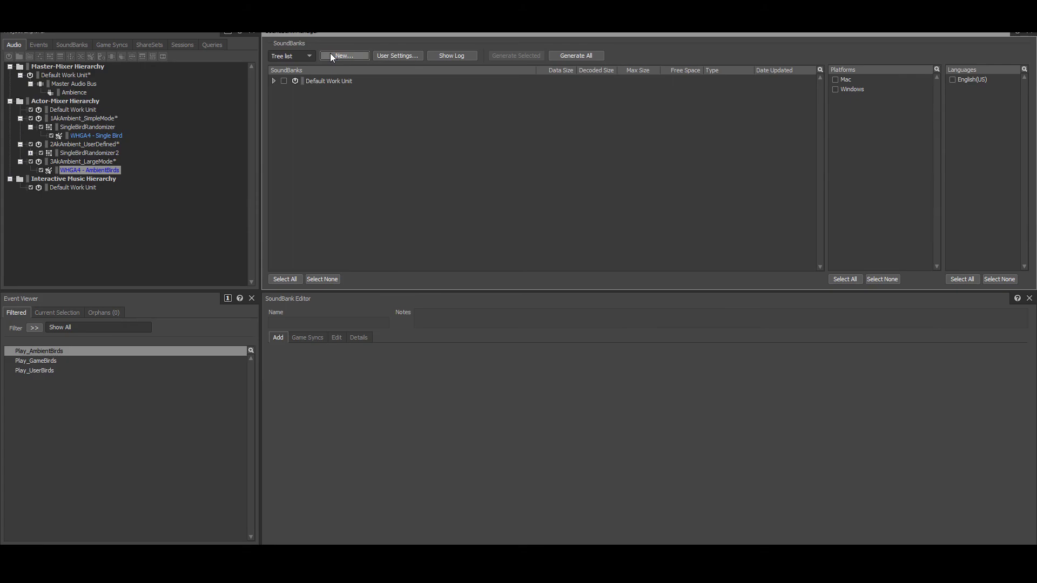
Add the Play_AmbientBirds, Play_GameBirds and Play_UserBirds events to the Main SoundBank
click(274, 81)
click(343, 93)
drag(48, 352, 423, 395)
drag(34, 373, 370, 439)
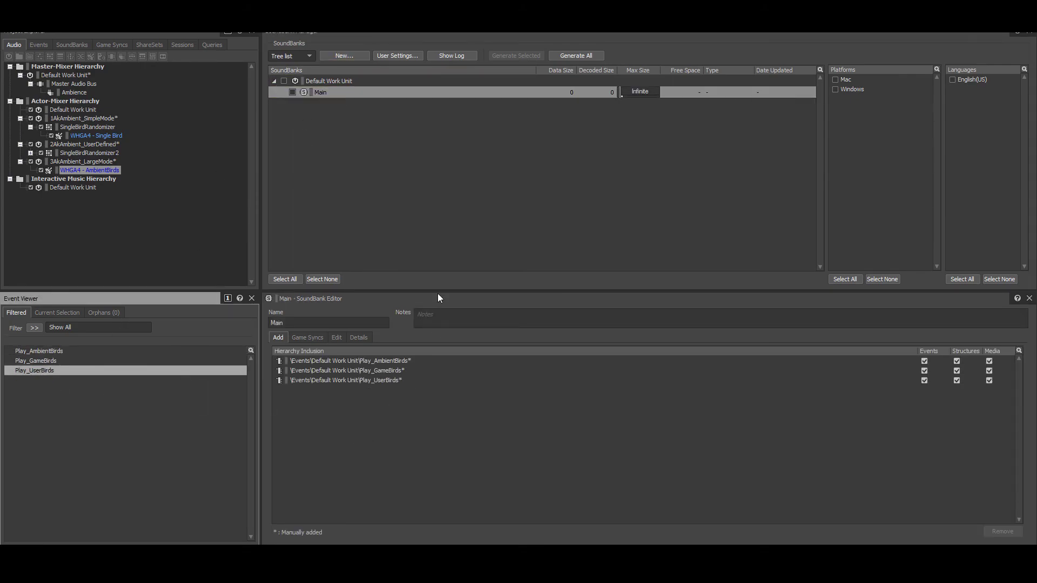
Generate the Main SoundBank for the Windows platform and the English(US) language
click(283, 80)
click(835, 89)
click(952, 79)
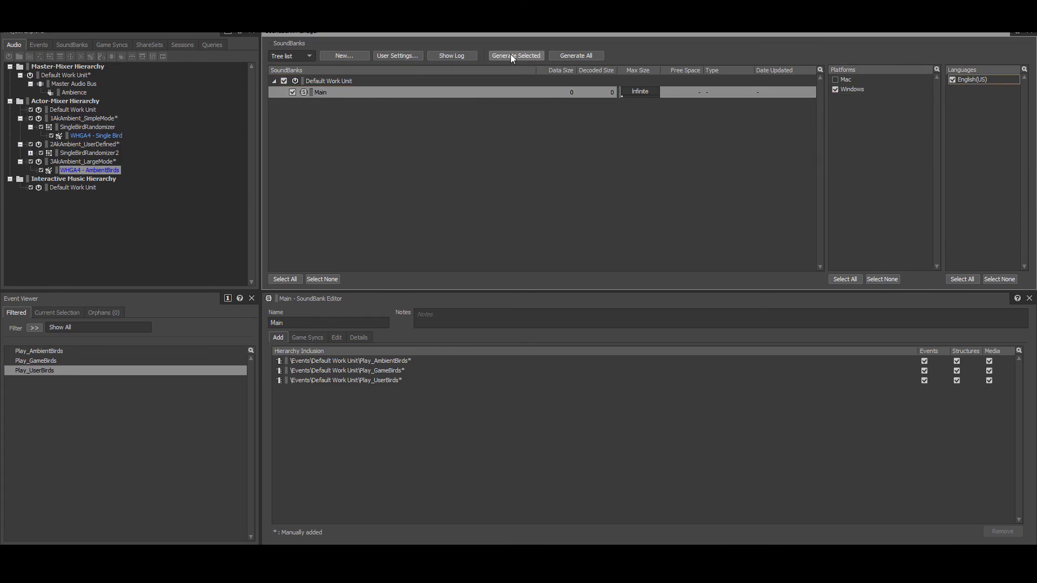
click(510, 55)
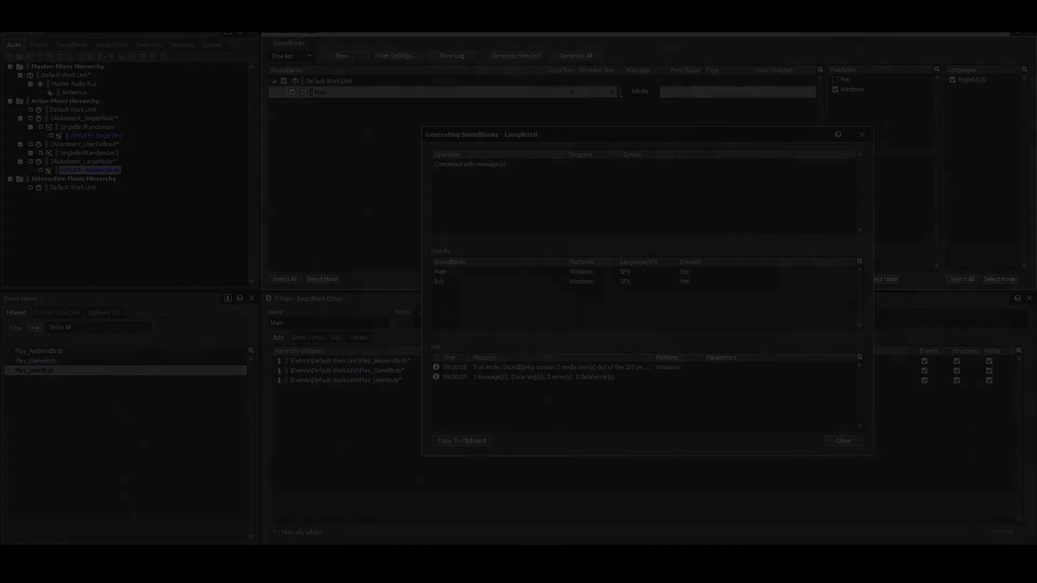